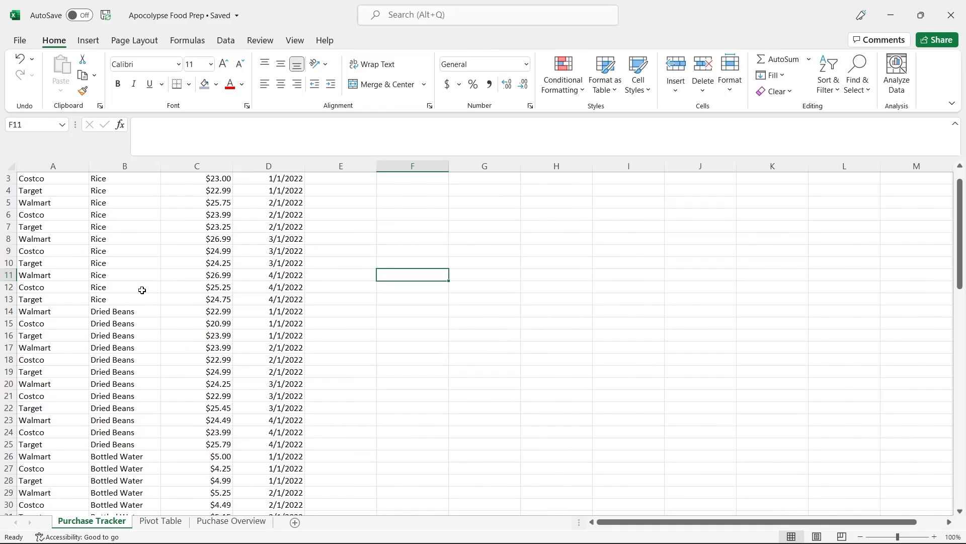
# - Review the store, product, price and date rows on the Purchase Tracker sheet down to its last entry
pyautogui.scroll(-4, 139, 287)
pyautogui.scroll(-8, 129, 331)
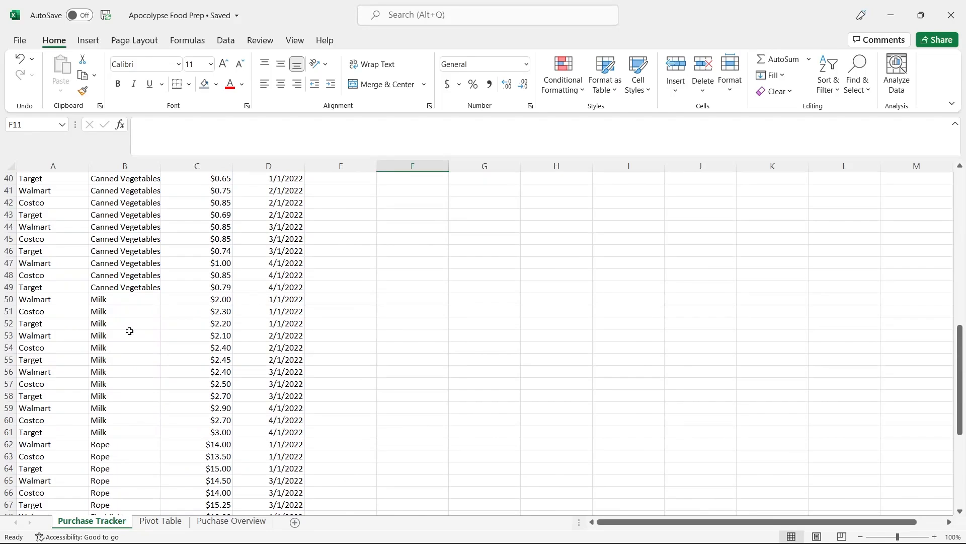
pyautogui.scroll(-4, 129, 331)
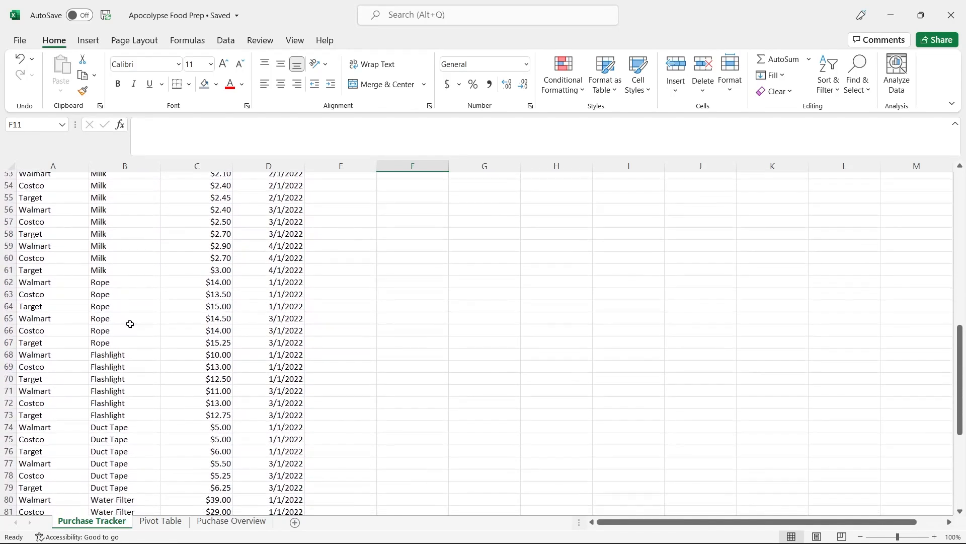
pyautogui.scroll(-3, 130, 324)
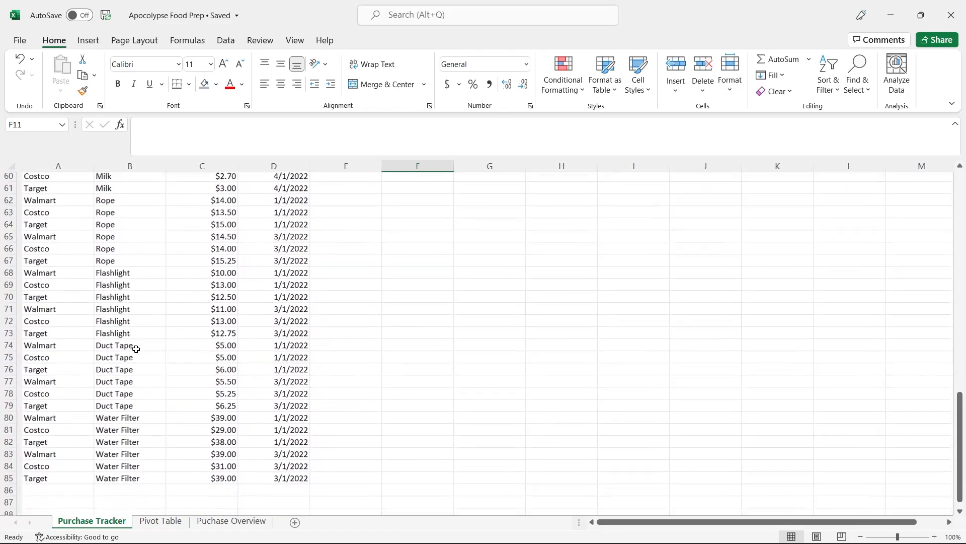
pyautogui.scroll(-1, 136, 348)
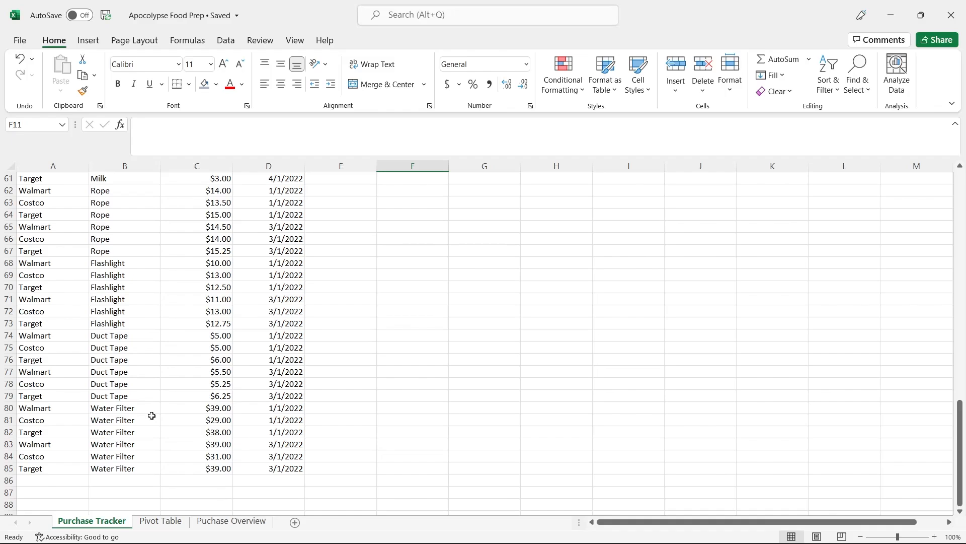
# - Examine the Pivot Table sheet from the Costco rows down to the Grand Total row, and open the Puchase Overview sheet
pyautogui.click(161, 521)
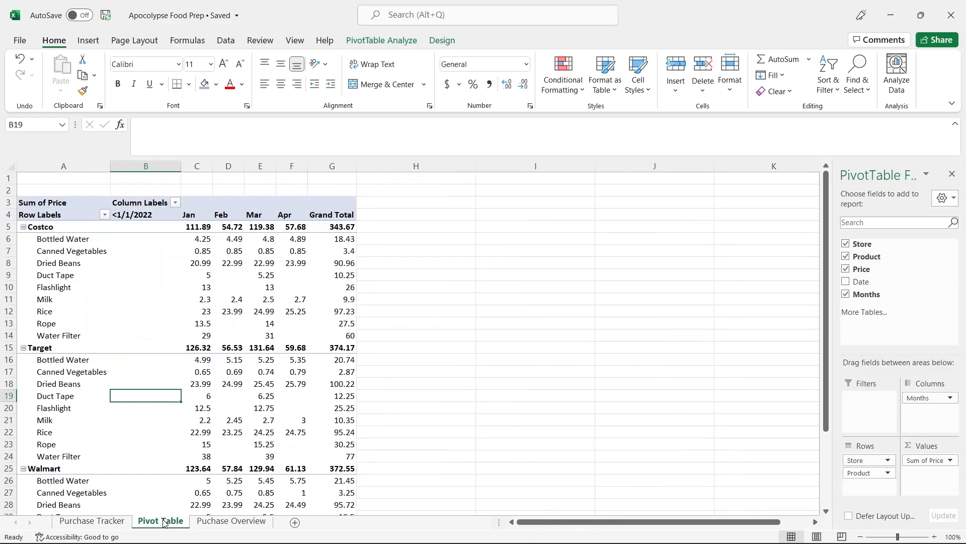
pyautogui.moveTo(161, 317)
pyautogui.scroll(-2, 61, 469)
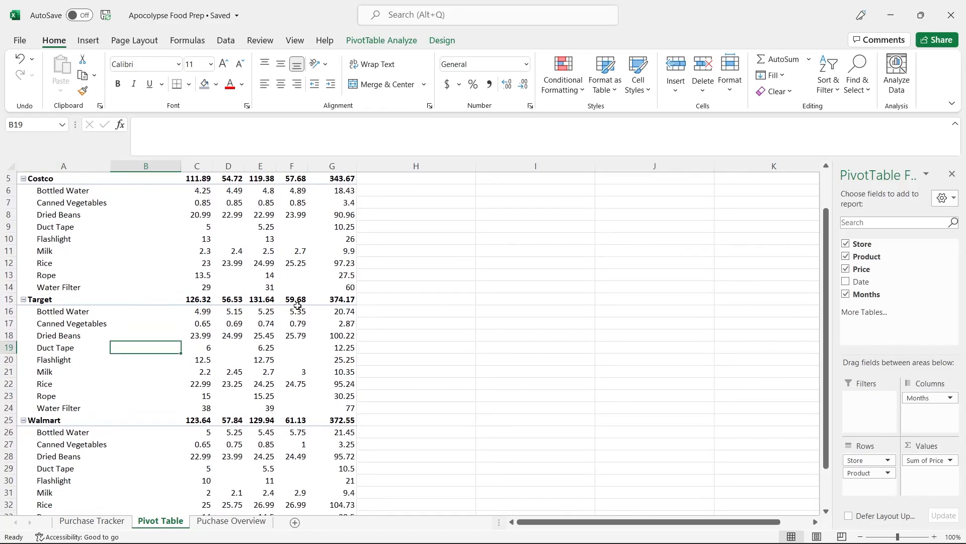
pyautogui.scroll(-5, 297, 305)
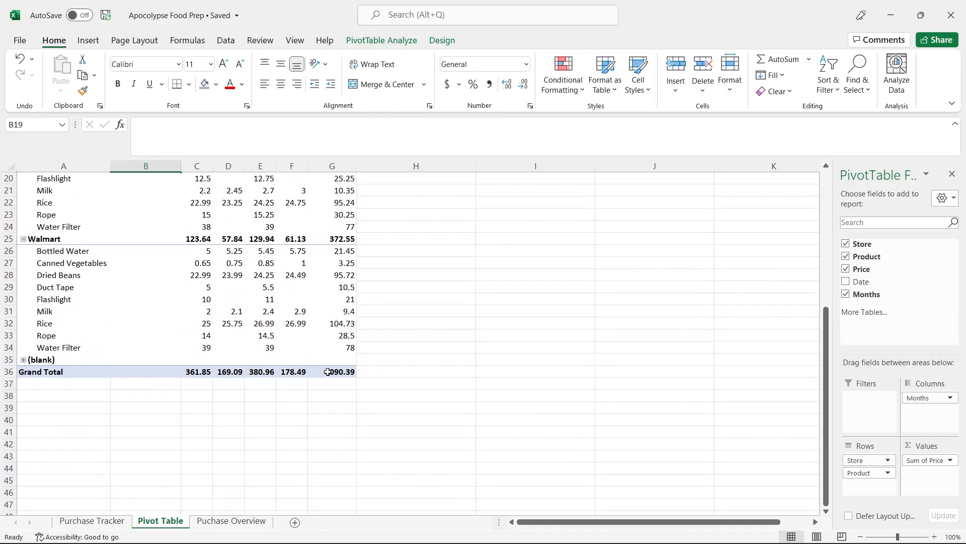
pyautogui.scroll(6, 327, 371)
pyautogui.click(246, 521)
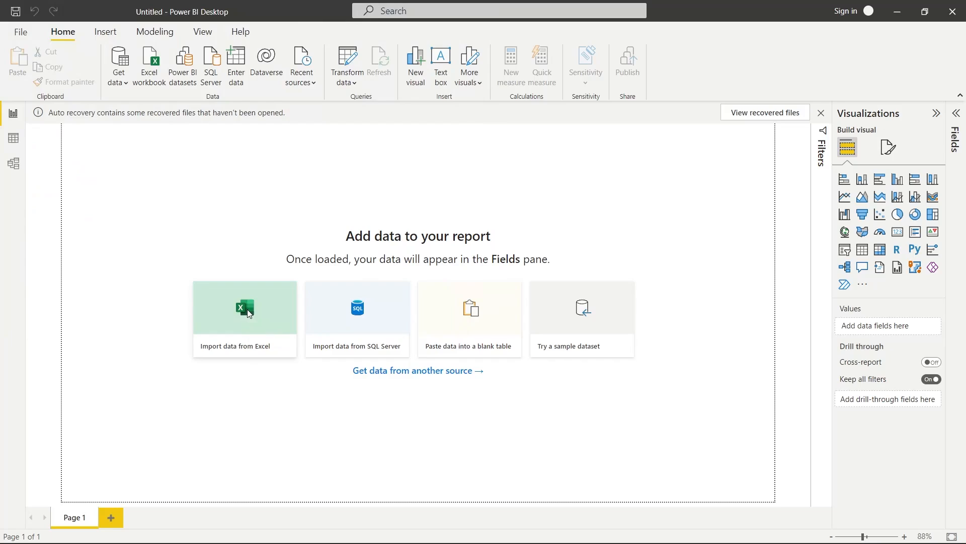
# - In Power BI Desktop, import data from the Apocolypse Food Prep Excel workbook in the Power BI Tutorials folder
pyautogui.click(248, 313)
pyautogui.click(223, 101)
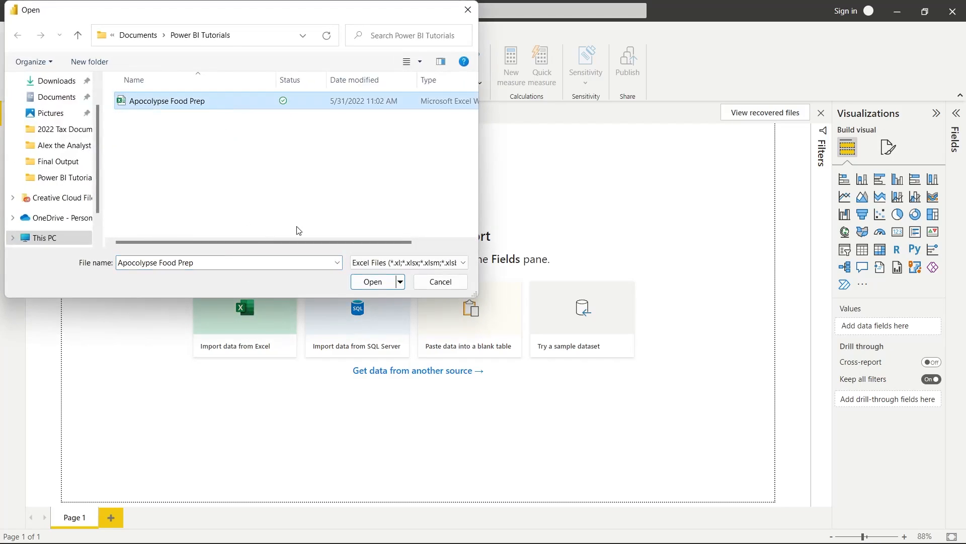
pyautogui.click(368, 282)
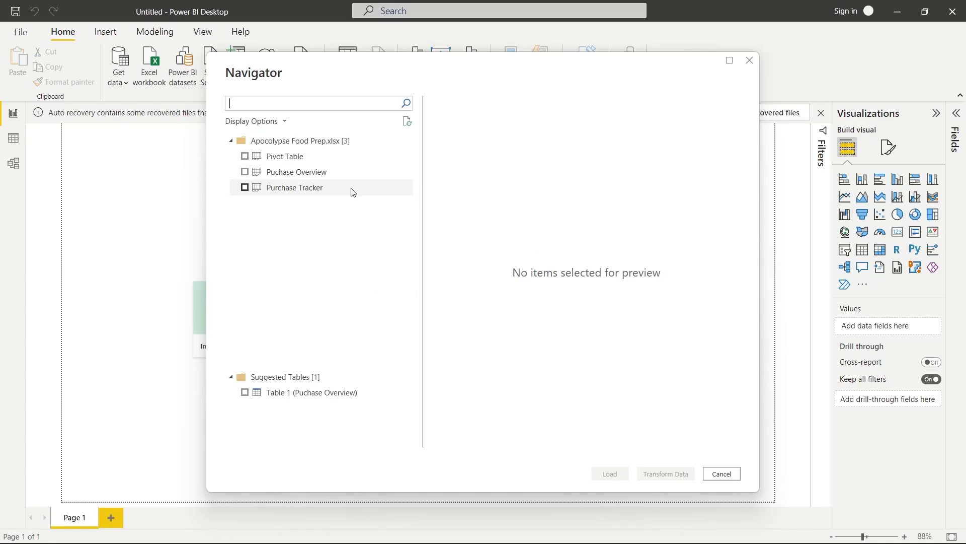
# - Preview the contents of the Pivot Table and Puchase Overview sheets before choosing what to import
pyautogui.click(328, 161)
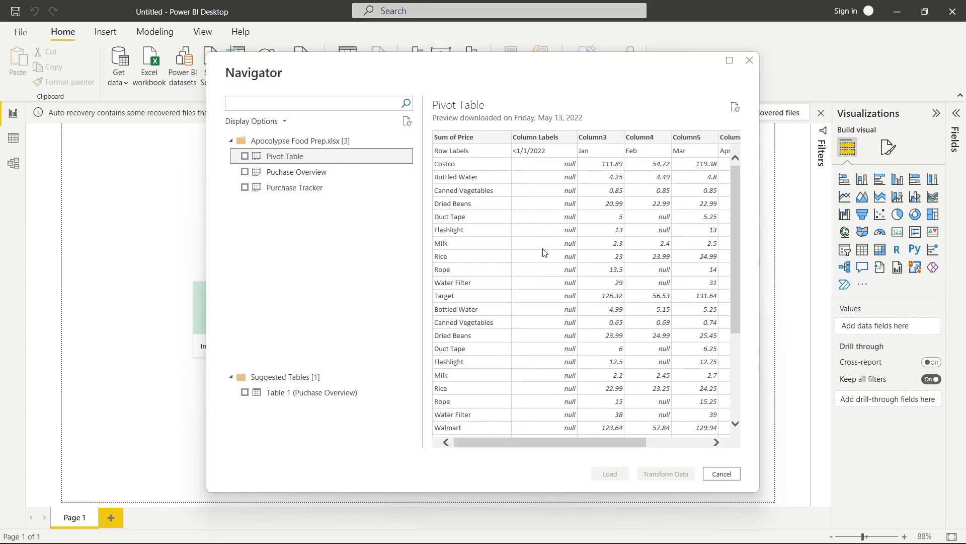
pyautogui.scroll(-4, 544, 252)
pyautogui.scroll(4, 536, 216)
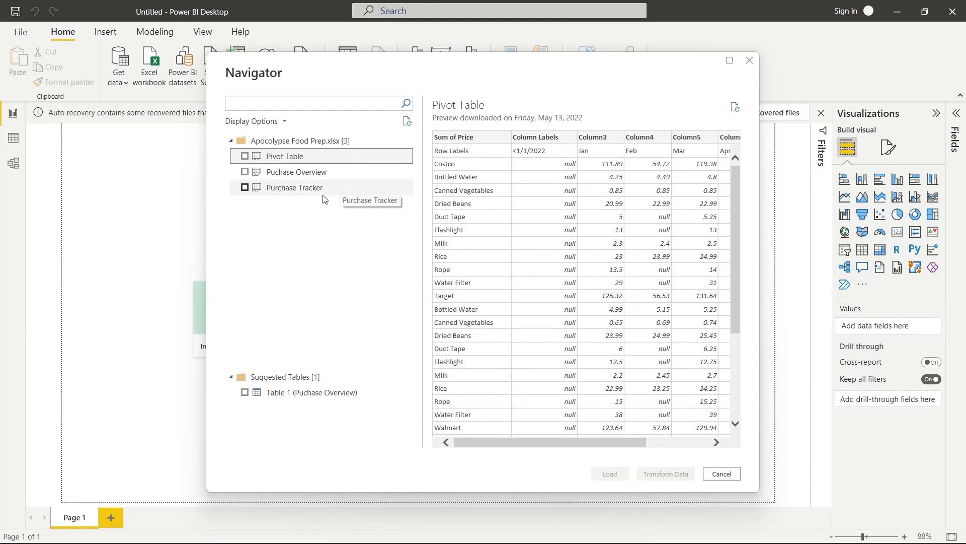
pyautogui.click(331, 173)
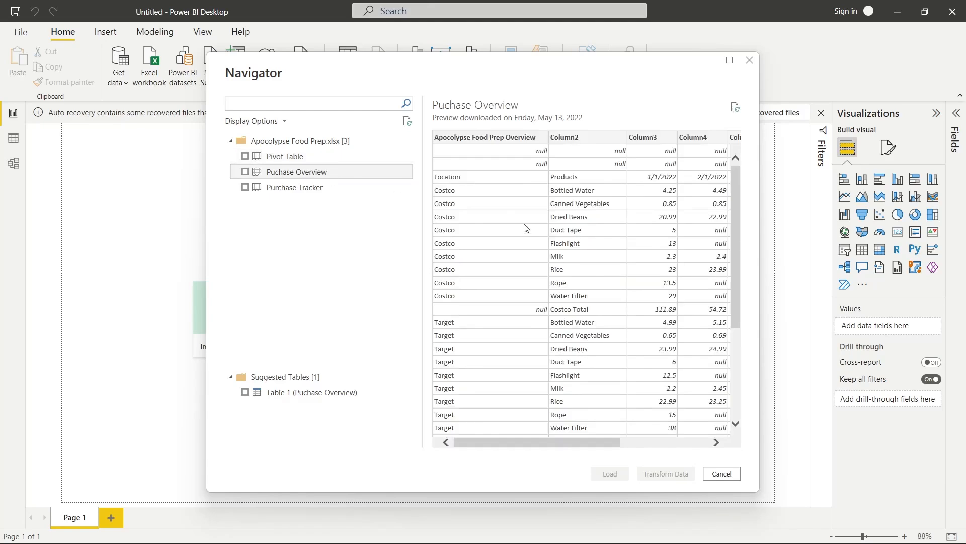
pyautogui.hscroll(5, 527, 230)
pyautogui.hscroll(-5, 528, 230)
# - Choose the Pivot Table and Puchase Overview sheets for import and open them in Power Query Editor for transformation
pyautogui.click(245, 157)
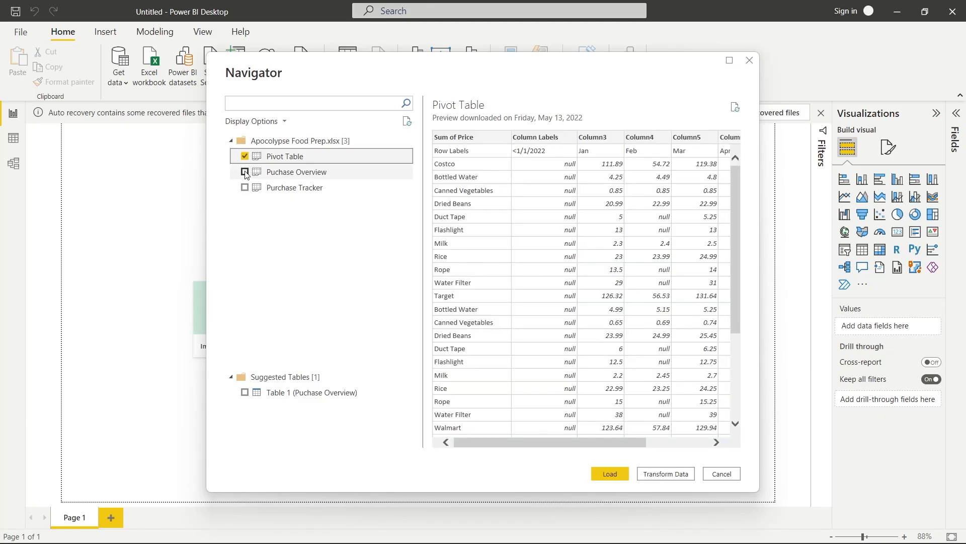
pyautogui.click(246, 172)
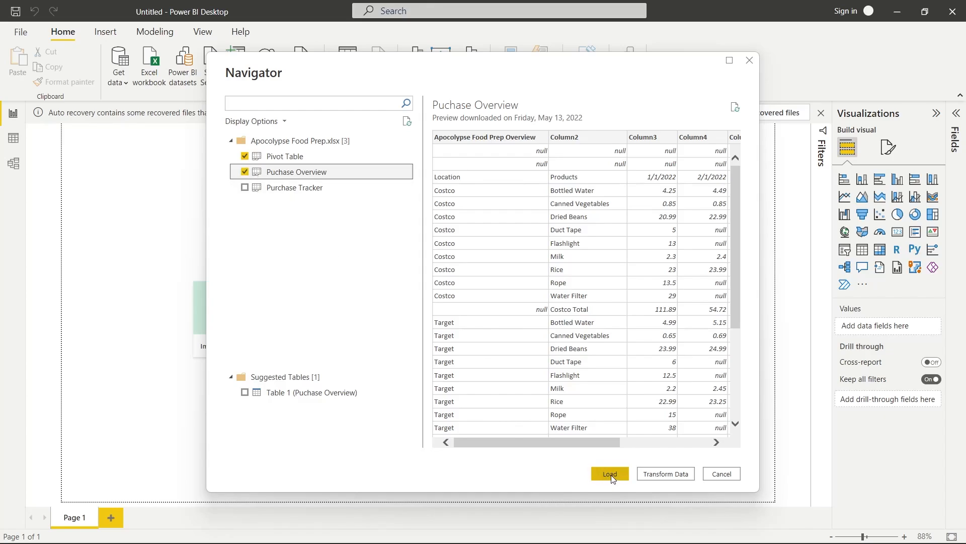
pyautogui.click(666, 473)
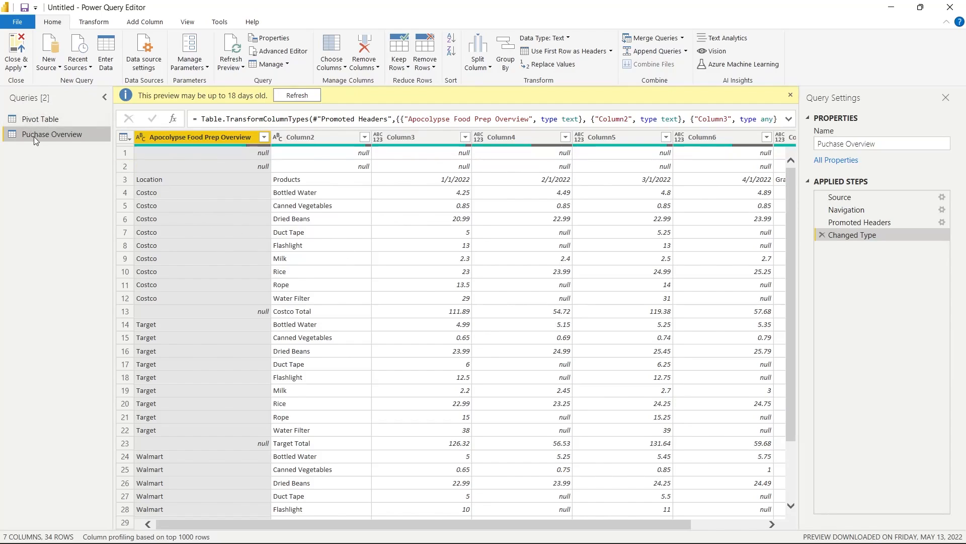
# - Compare the data of the Pivot Table and Puchase Overview queries, ending on the Pivot Table query
pyautogui.click(64, 119)
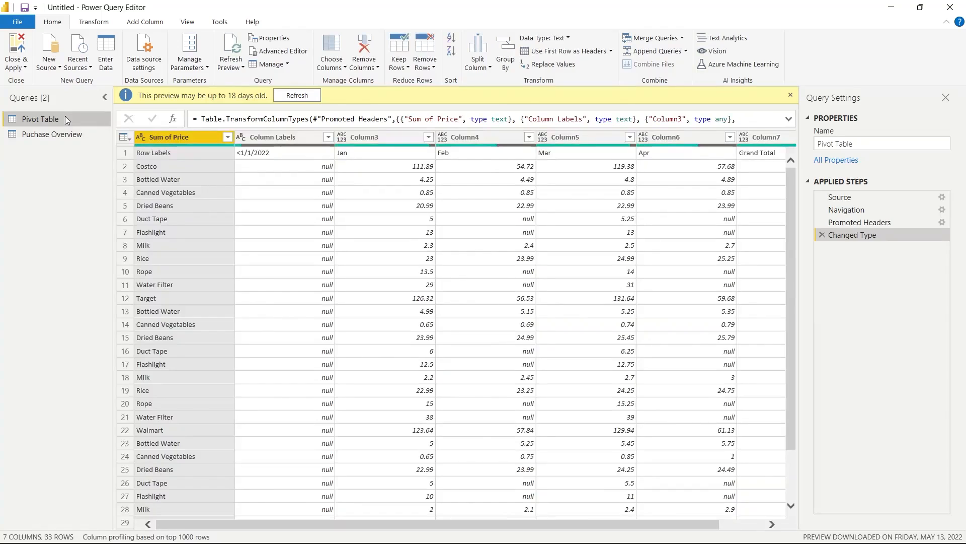
pyautogui.click(66, 135)
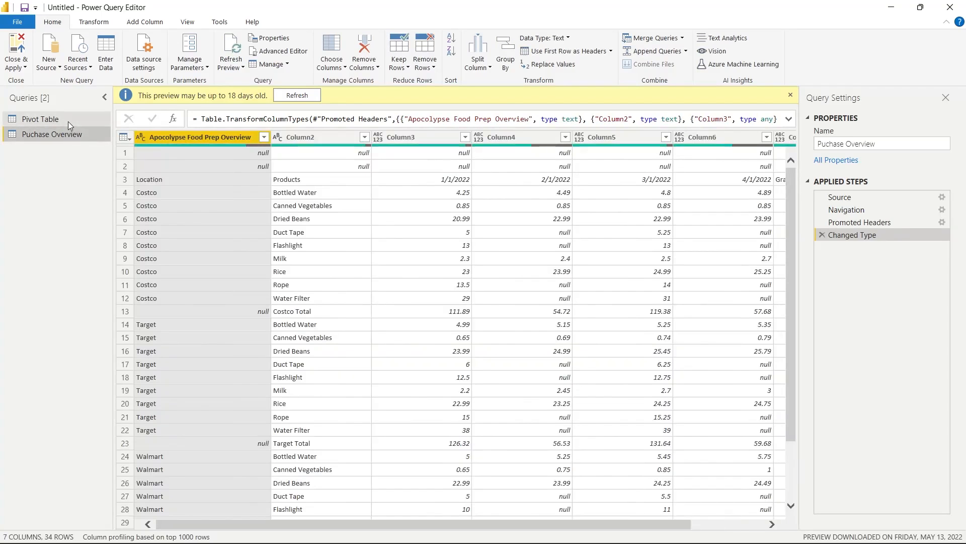
pyautogui.click(68, 123)
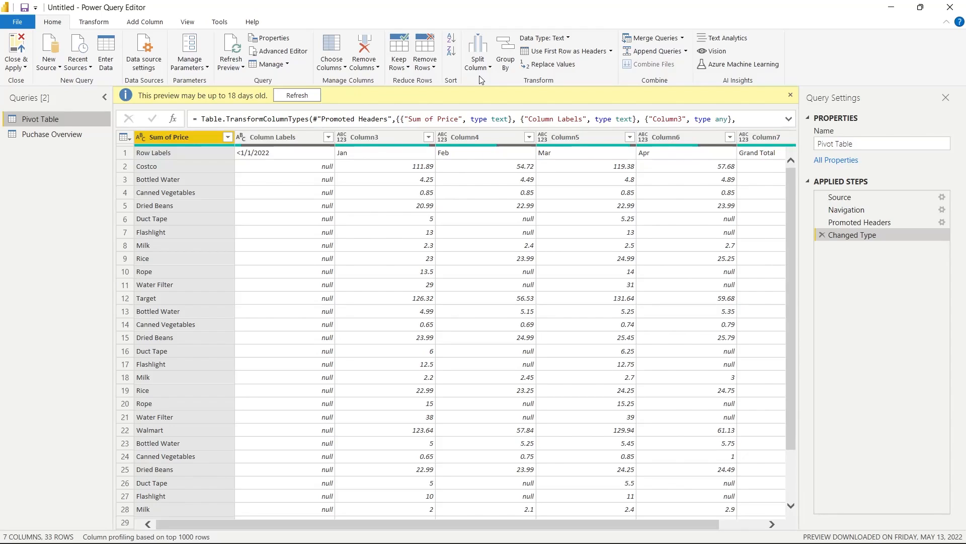
pyautogui.click(93, 23)
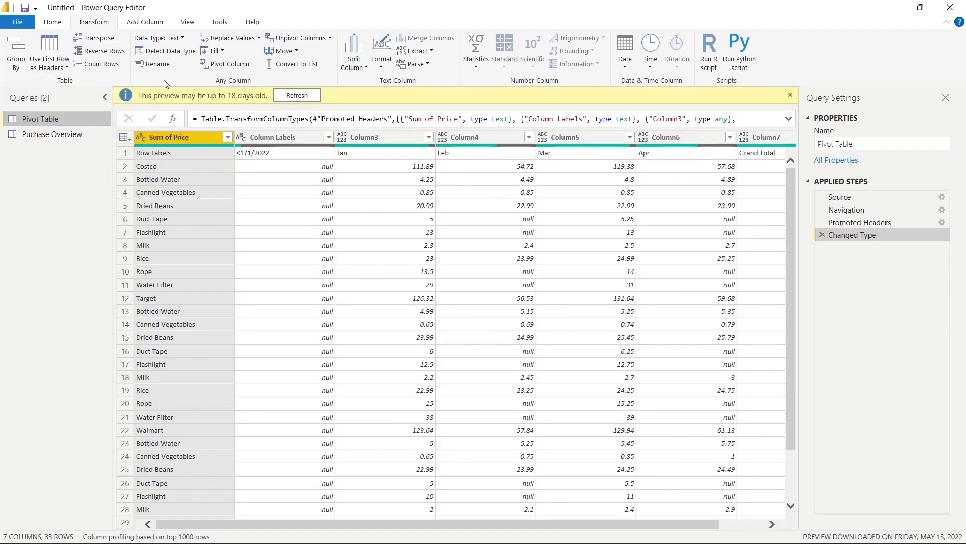
pyautogui.click(147, 23)
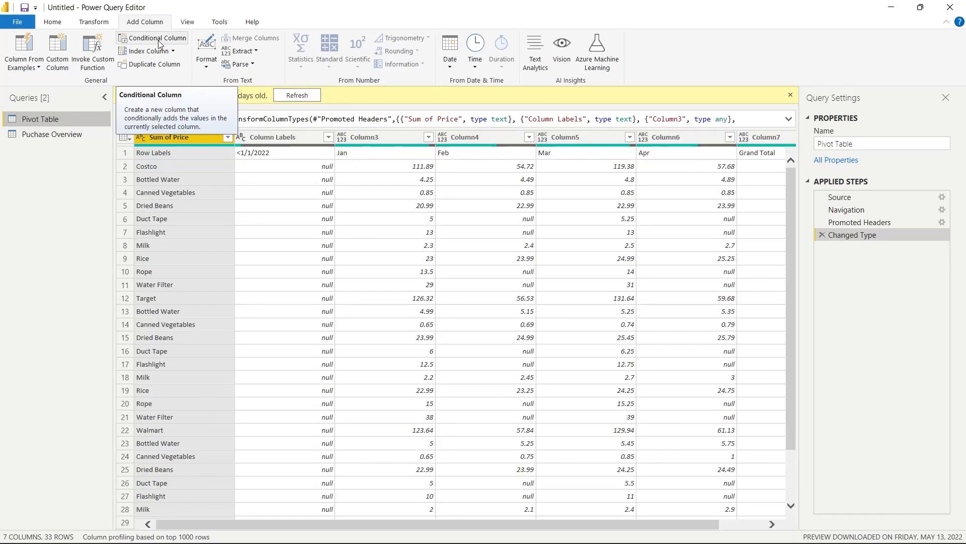
pyautogui.click(188, 23)
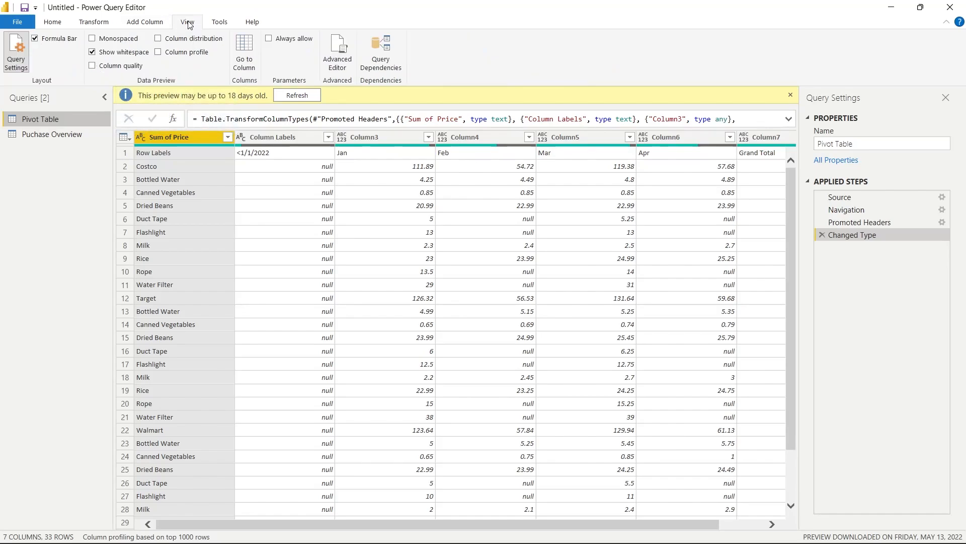
pyautogui.click(222, 23)
pyautogui.click(250, 23)
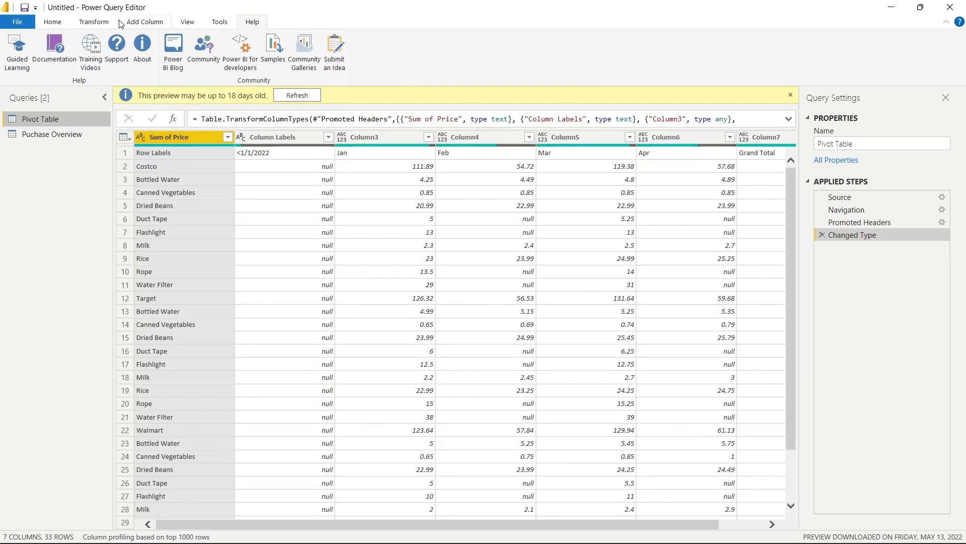
pyautogui.click(57, 26)
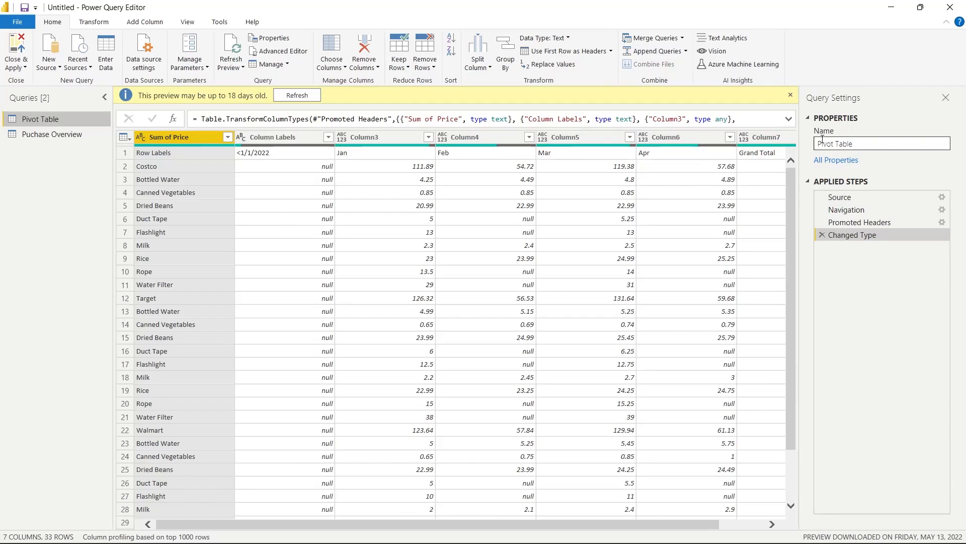
# - Rename the Pivot Table query to Pivot Table 2022
pyautogui.click(863, 145)
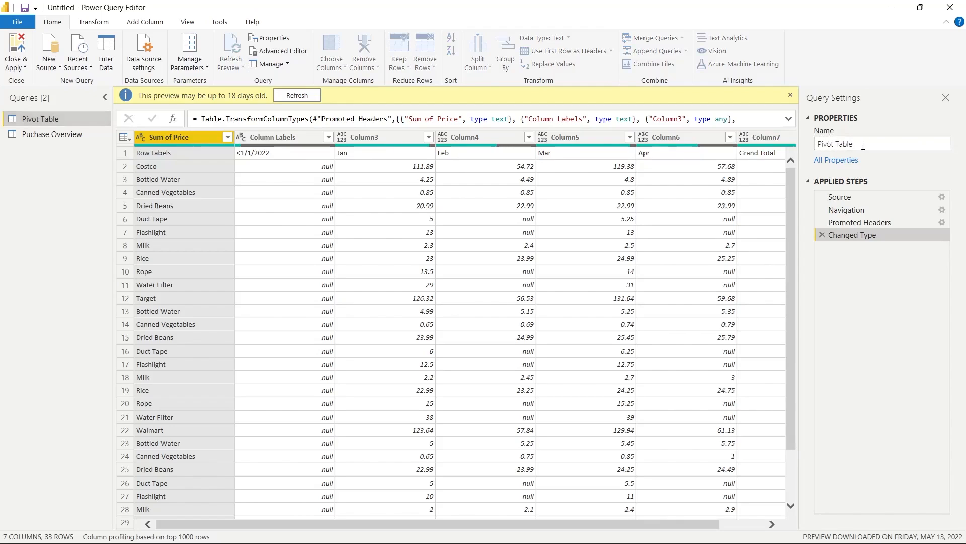
pyautogui.write('2022')
pyautogui.press('Return')
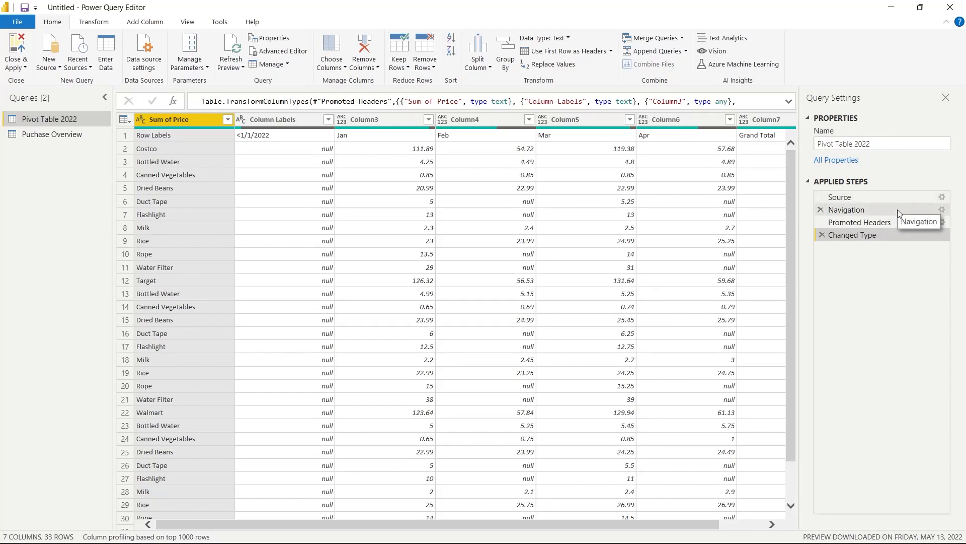
# - Inspect the Source step's workbook settings without changing them, and return to the Changed Type step
pyautogui.moveTo(899, 222); pyautogui.dragTo(901, 227)
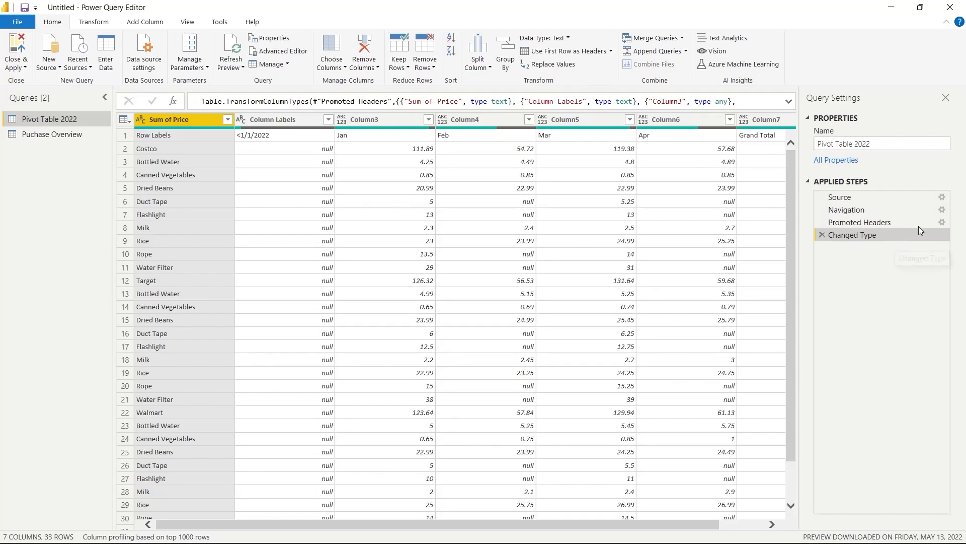
pyautogui.click(942, 198)
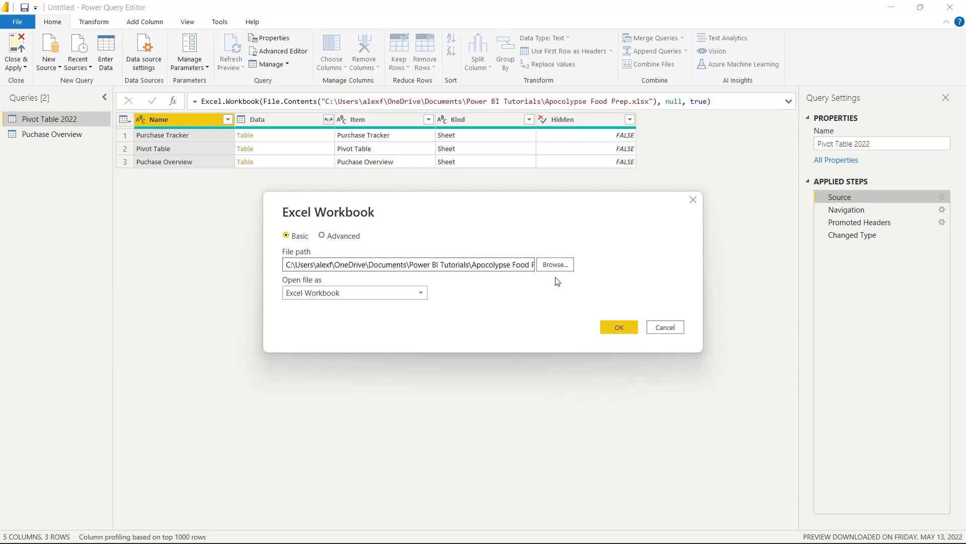
pyautogui.click(667, 330)
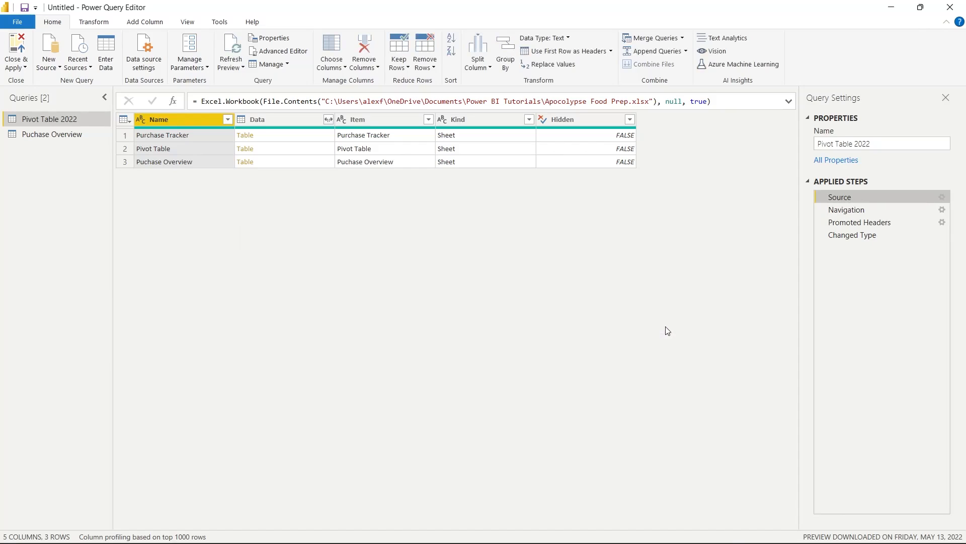
pyautogui.click(874, 233)
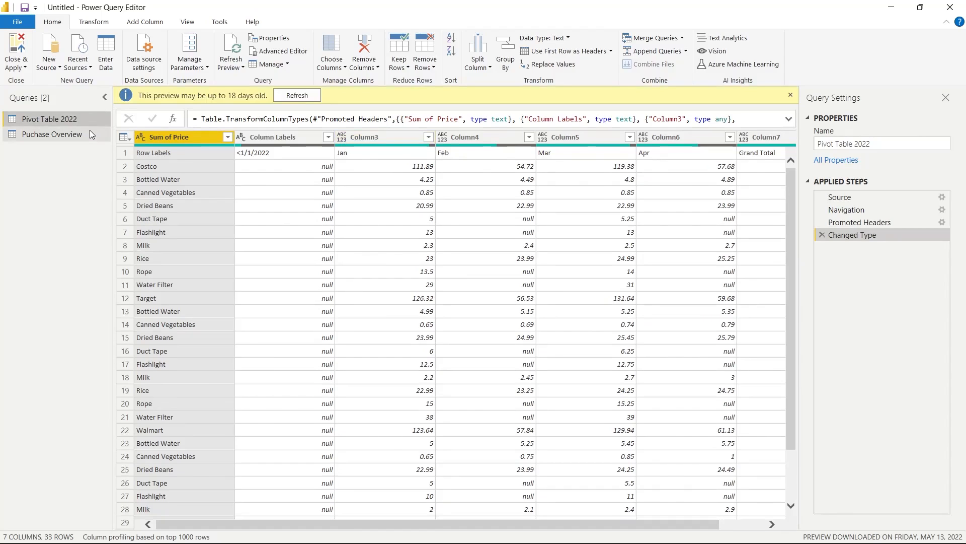
# - Examine the Puchase Overview query for empty rows, null store cells, total rows and column headers that need cleaning
pyautogui.click(89, 133)
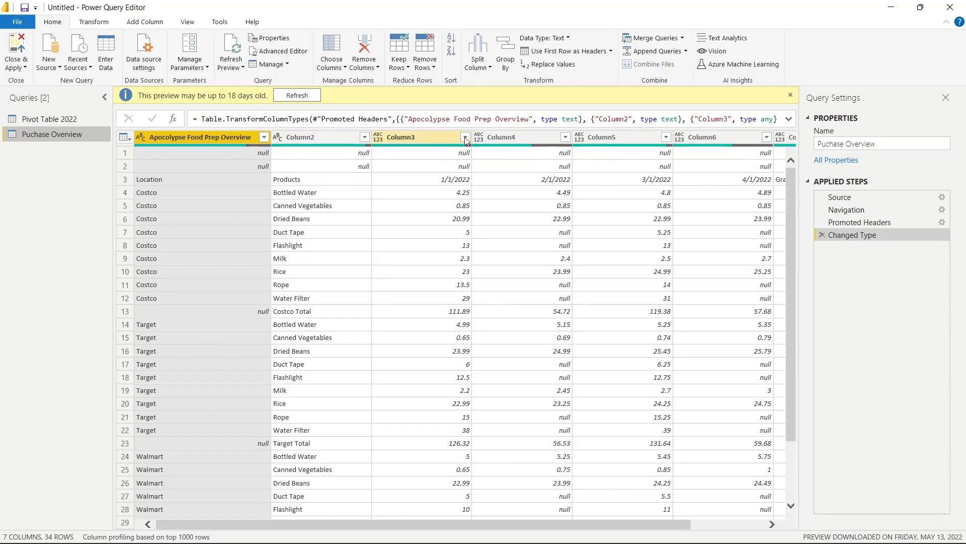
pyautogui.moveTo(654, 149)
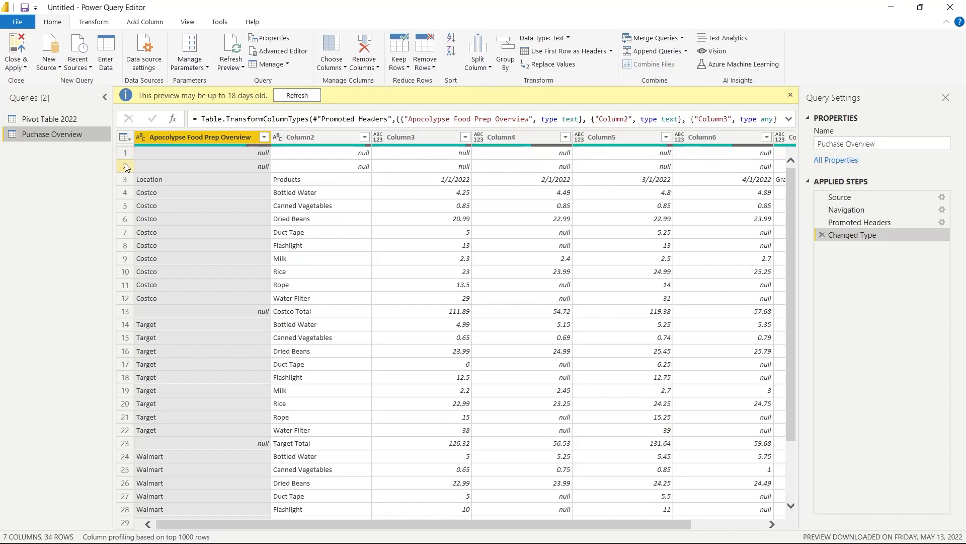
pyautogui.click(256, 311)
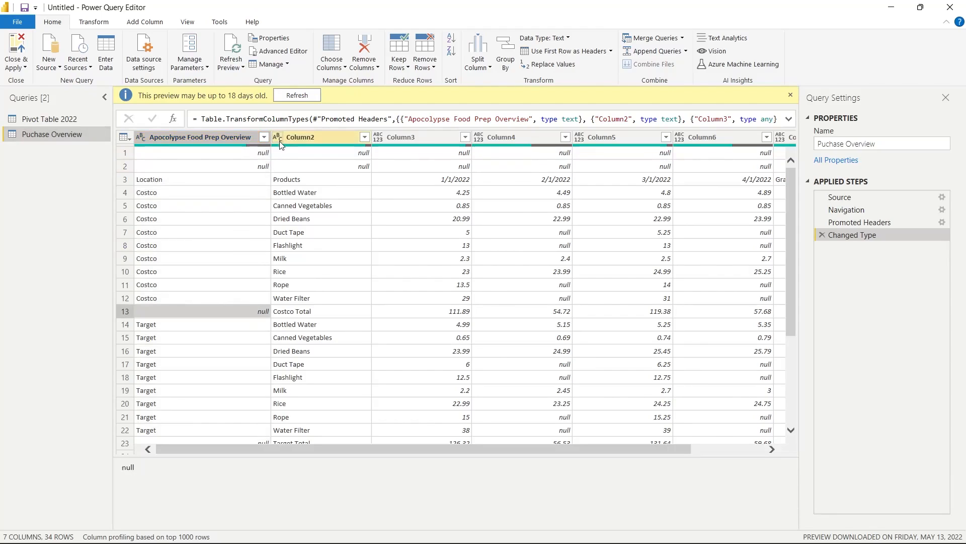
pyautogui.click(232, 137)
pyautogui.scroll(-2, 362, 254)
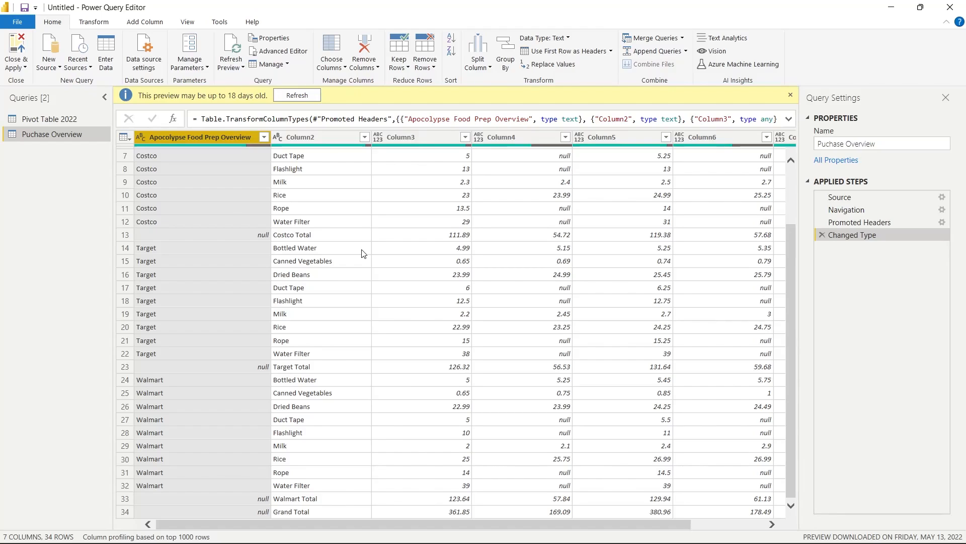
pyautogui.scroll(2, 363, 253)
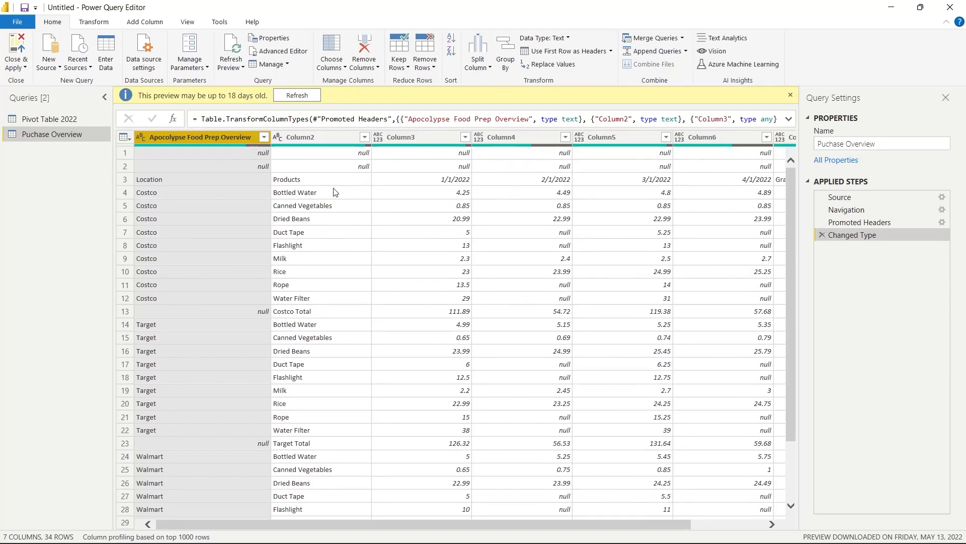
# - Remove the top 2 empty rows from the Puchase Overview query
pyautogui.click(126, 152)
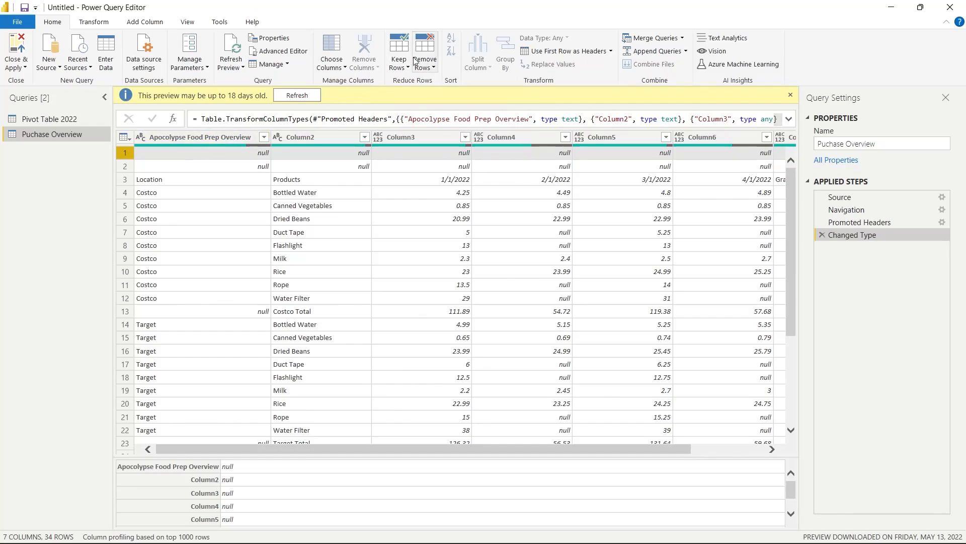
pyautogui.click(429, 65)
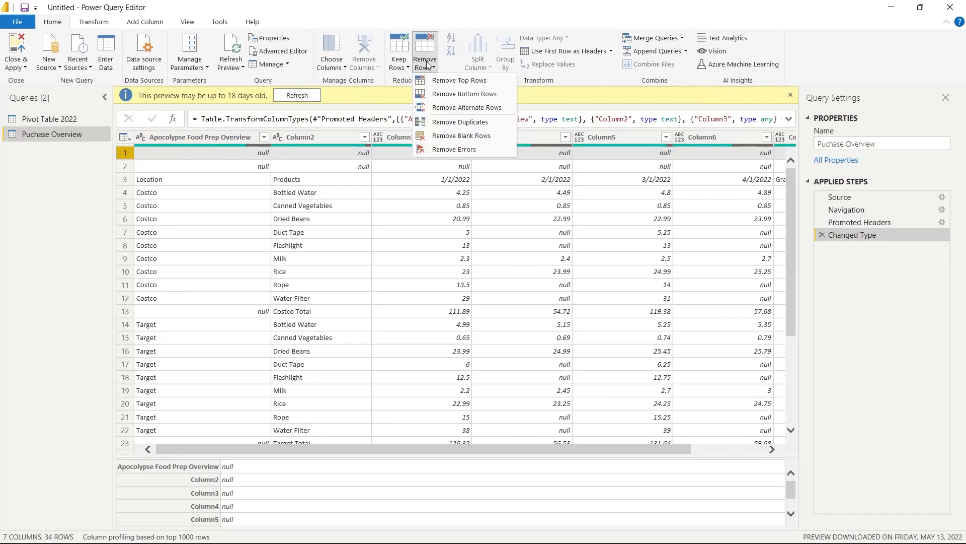
pyautogui.click(438, 81)
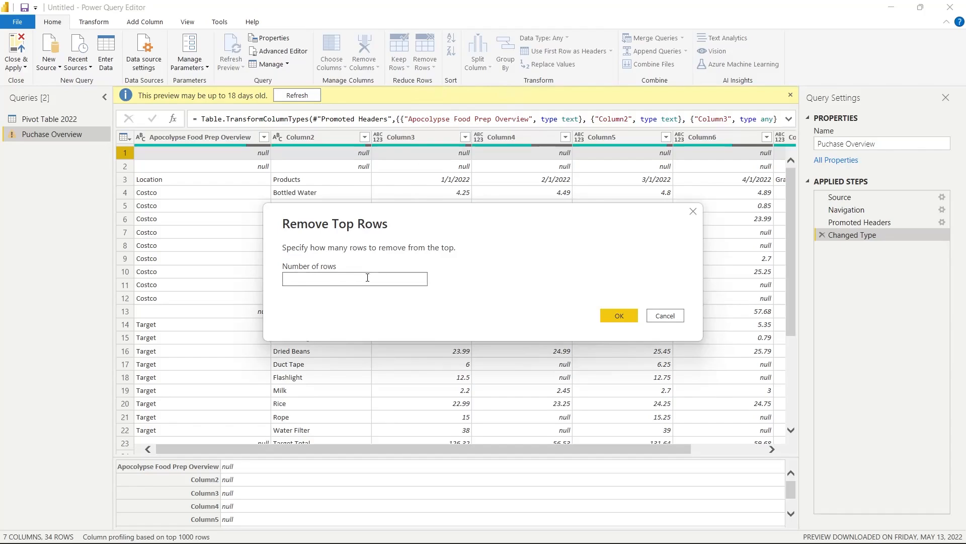
pyautogui.write('2')
pyautogui.click(621, 316)
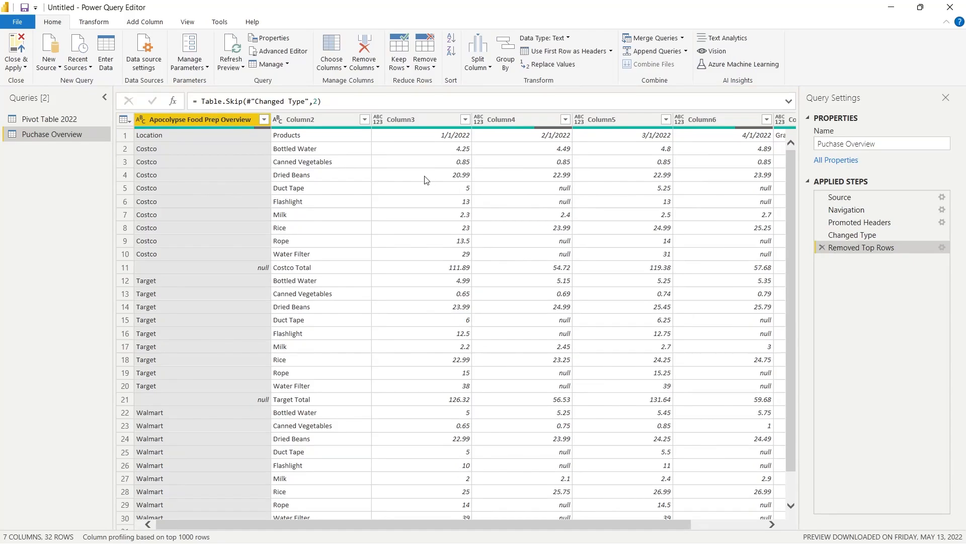
# - Promote the row holding Location, Products and the dates to column headers in the Puchase Overview query
pyautogui.click(209, 133)
pyautogui.click(296, 136)
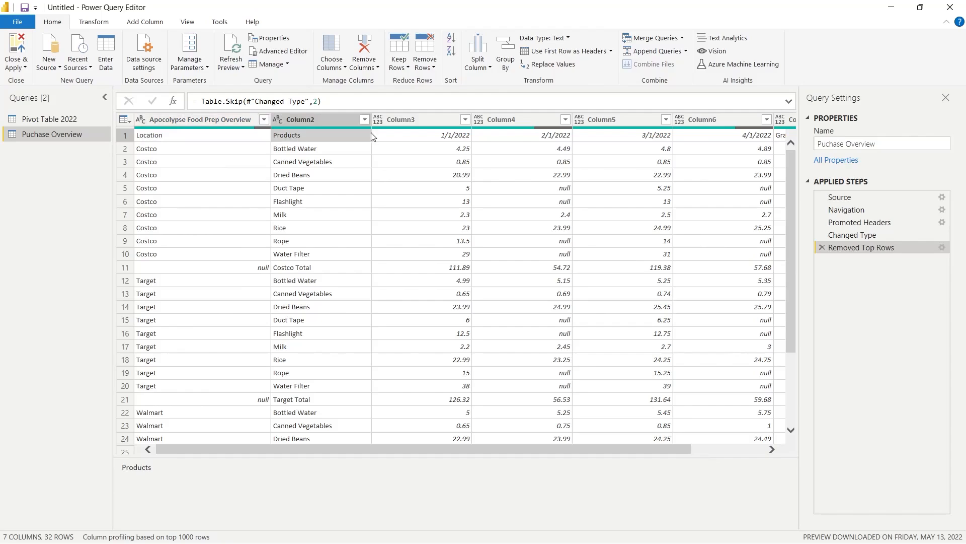
pyautogui.click(439, 135)
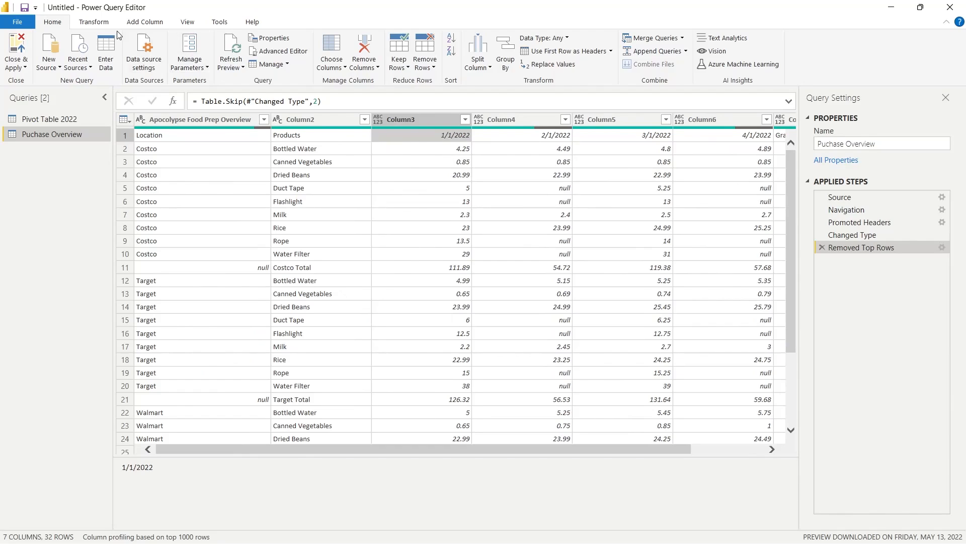
pyautogui.click(95, 25)
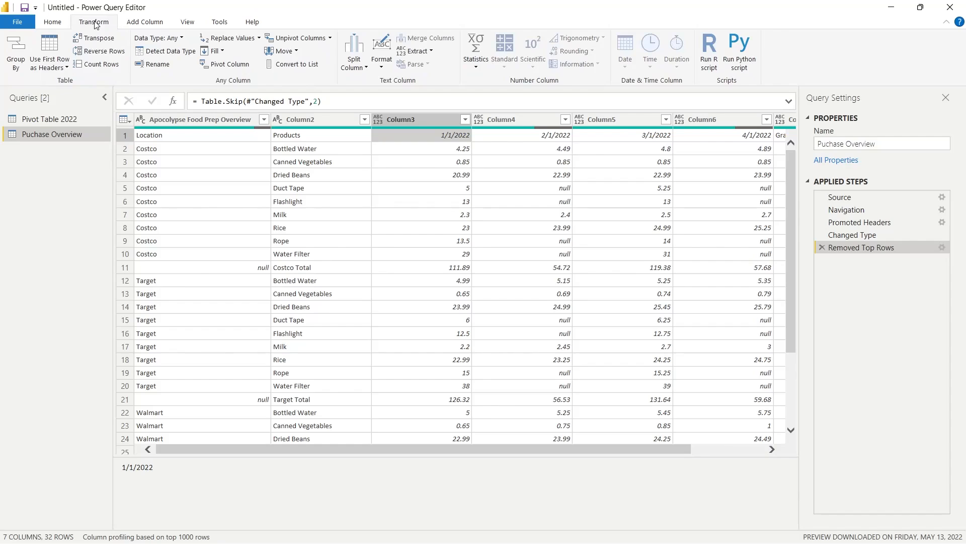
pyautogui.click(55, 45)
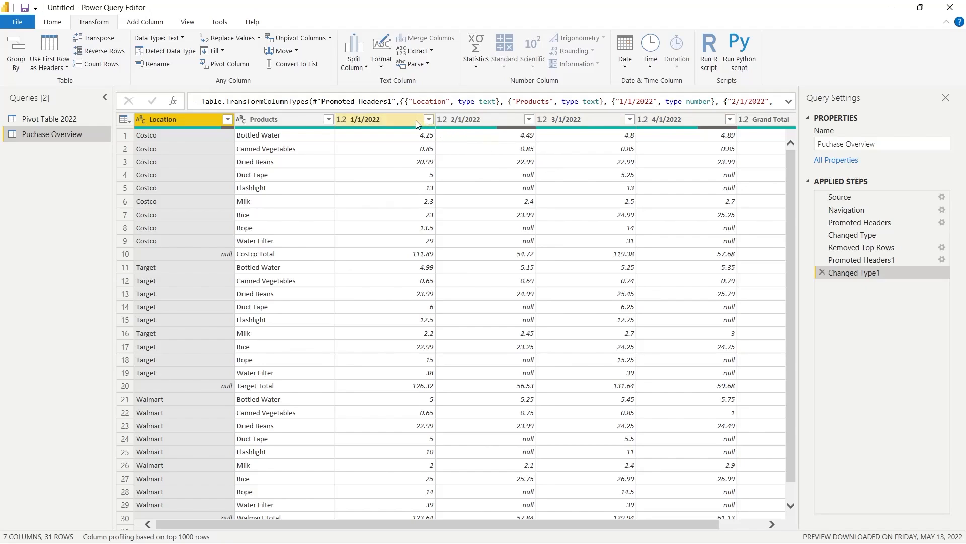
# - Compare the table at the Removed Top Rows, Promoted Headers1 and Changed Type1 steps, ending on Changed Type1
pyautogui.click(864, 260)
pyautogui.click(867, 247)
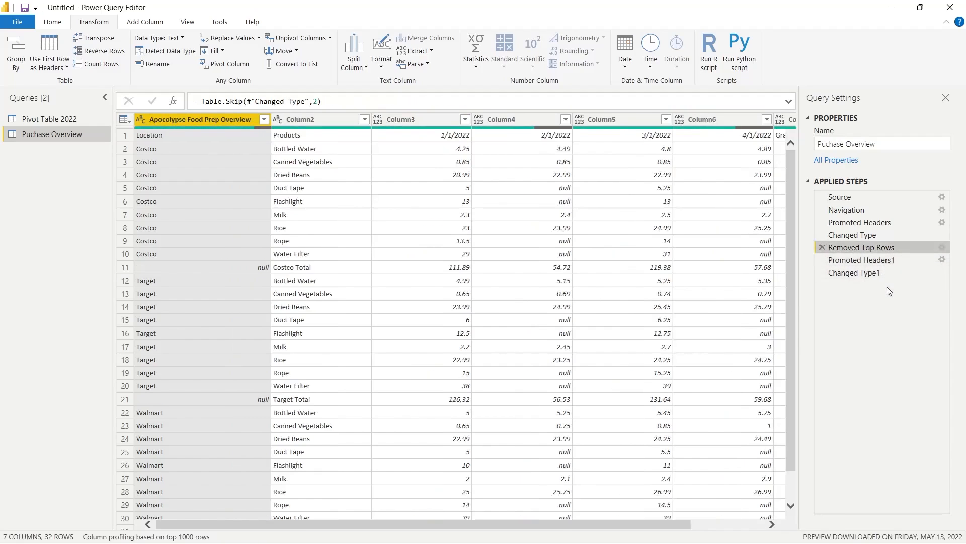
pyautogui.click(878, 273)
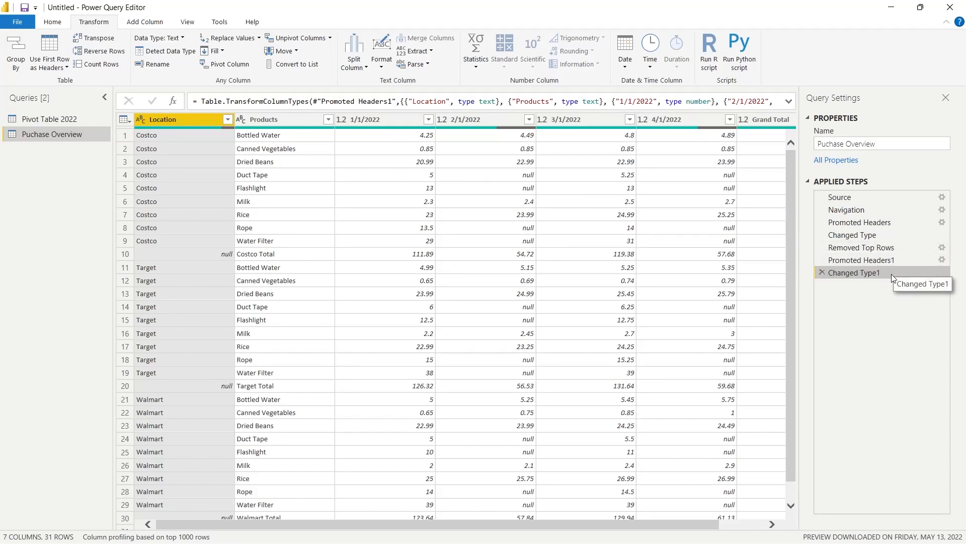
pyautogui.click(879, 249)
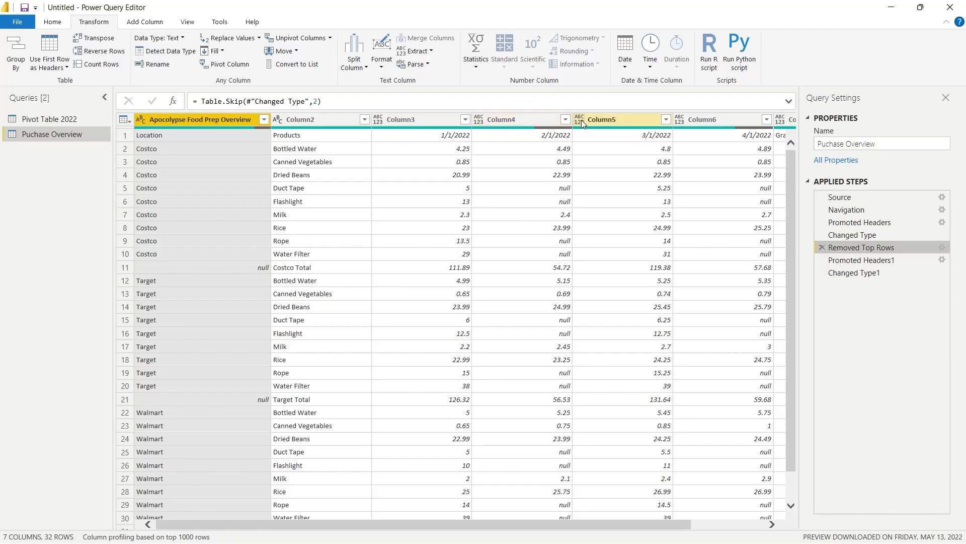
pyautogui.click(894, 262)
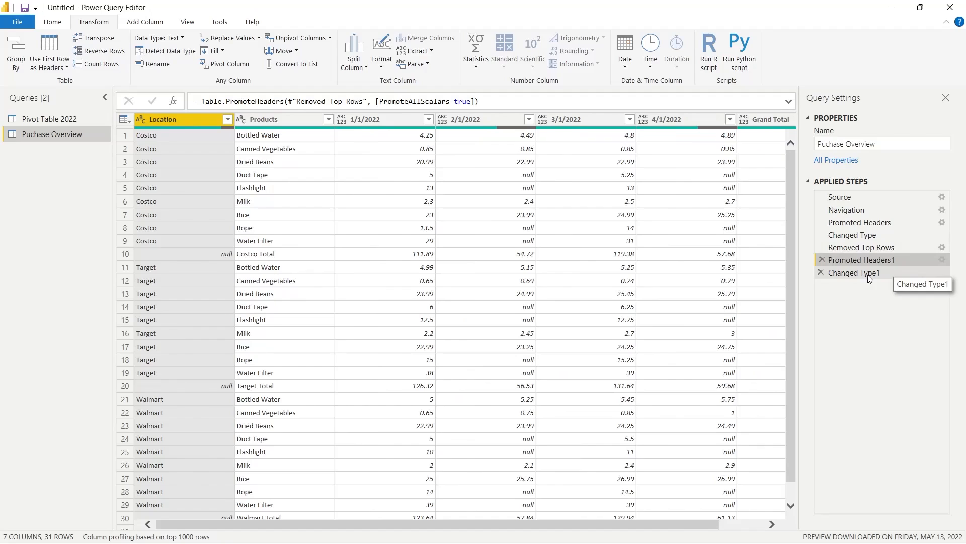
pyautogui.click(868, 275)
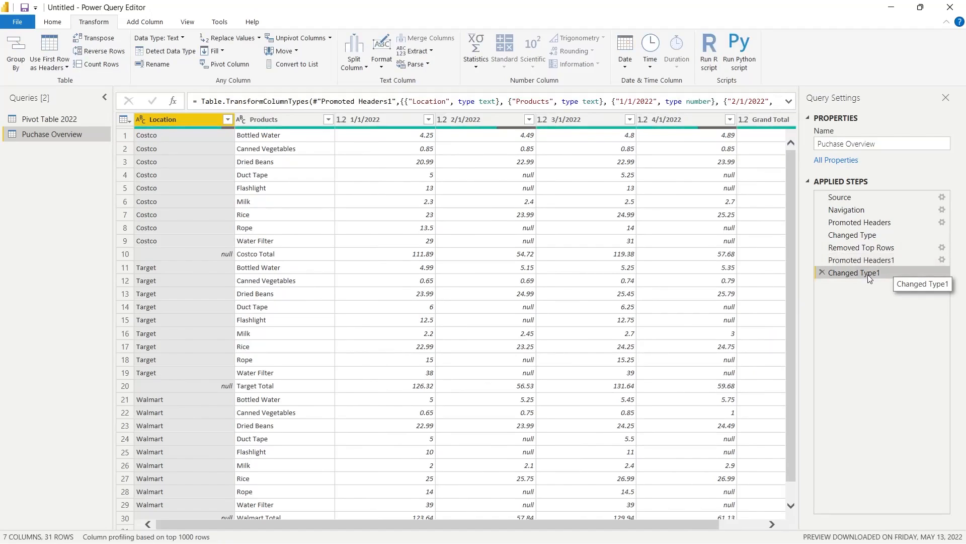
# - Change the 4/1/2022 column's data type to Fixed decimal number, replacing the current conversion, and compare its values with the 3/1/2022 column
pyautogui.click(642, 120)
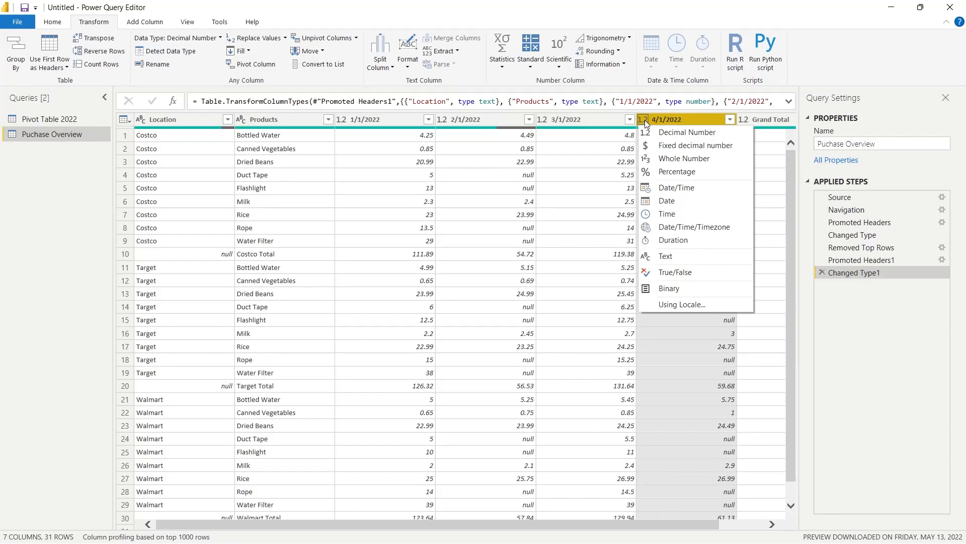
pyautogui.click(668, 144)
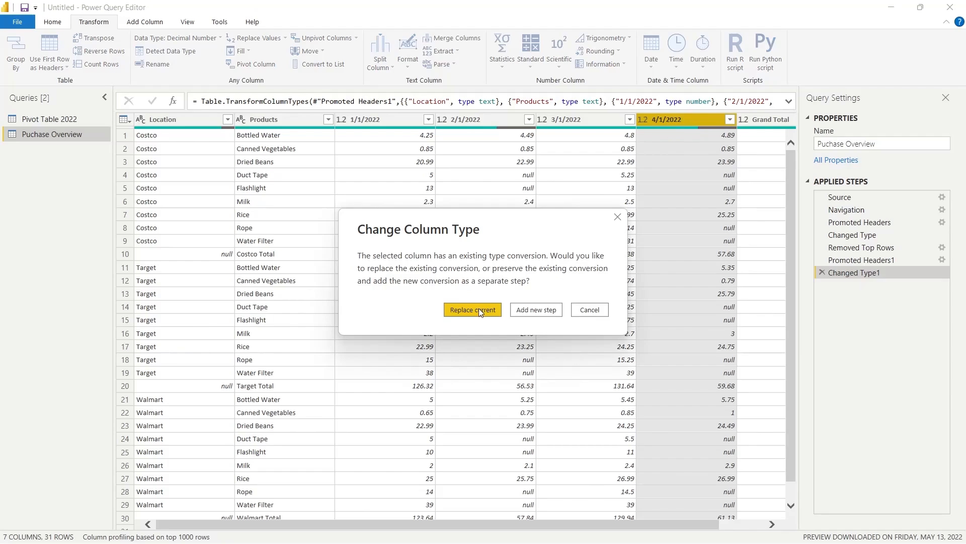
pyautogui.click(479, 309)
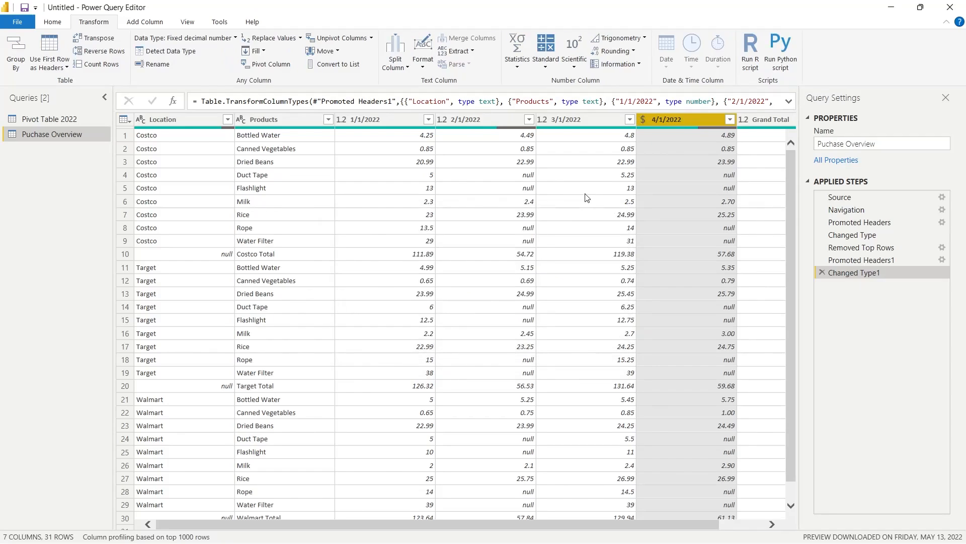
pyautogui.click(692, 202)
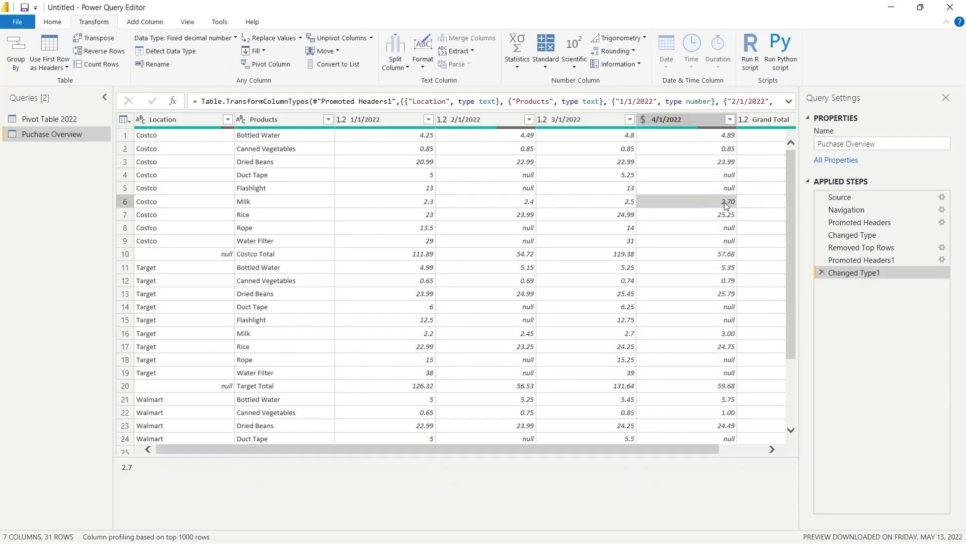
pyautogui.click(619, 202)
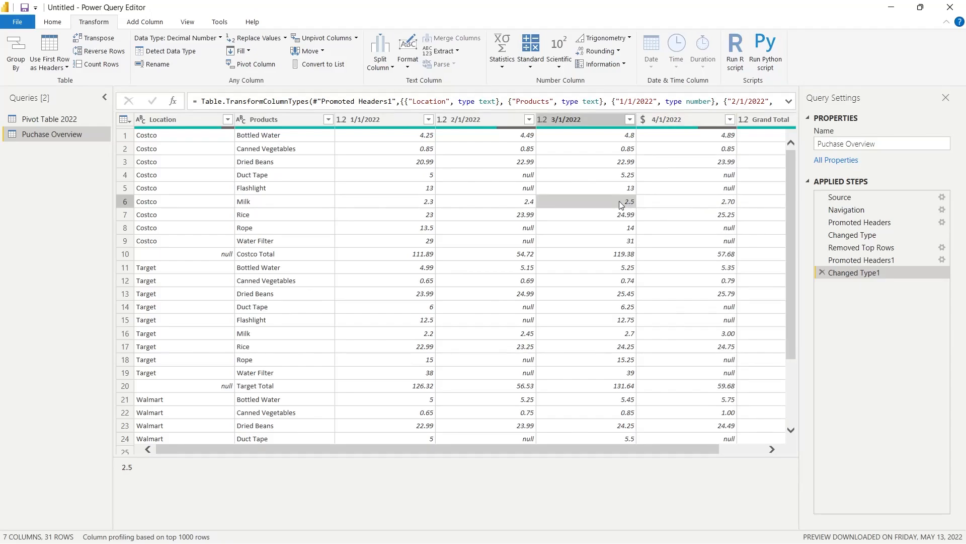
pyautogui.click(672, 121)
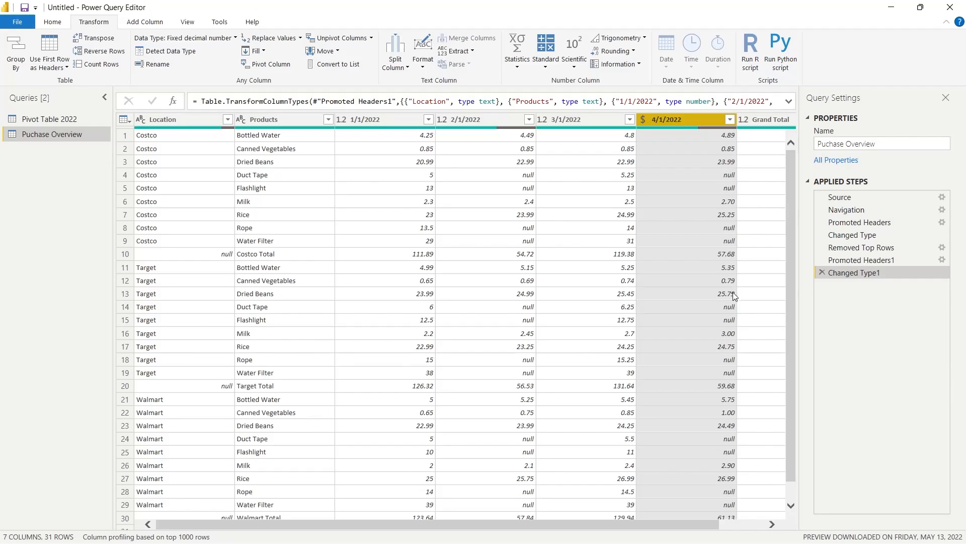
# - Change the 3/1/2022, 2/1/2022 and 1/1/2022 columns to Fixed decimal number, replacing the current conversion for each
pyautogui.click(543, 118)
pyautogui.click(560, 142)
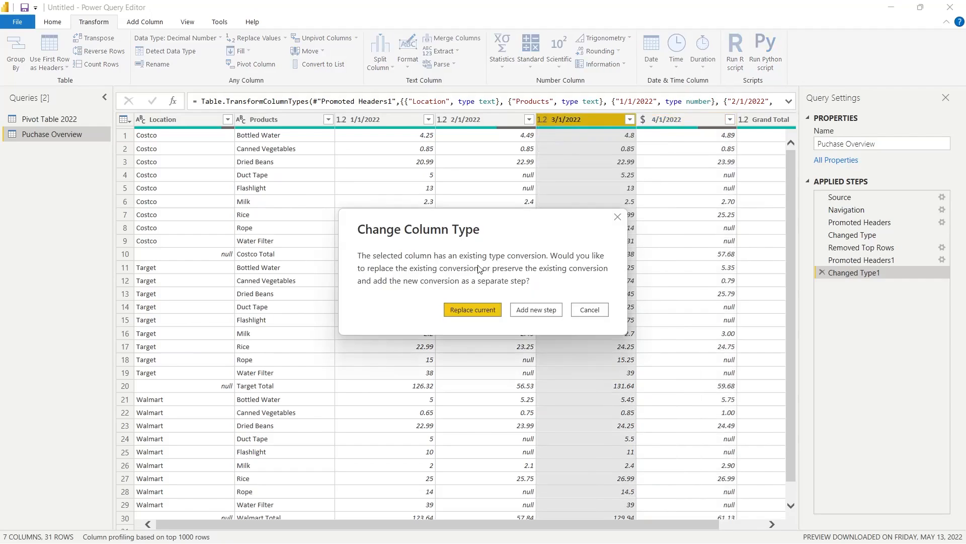
pyautogui.click(473, 309)
pyautogui.click(443, 119)
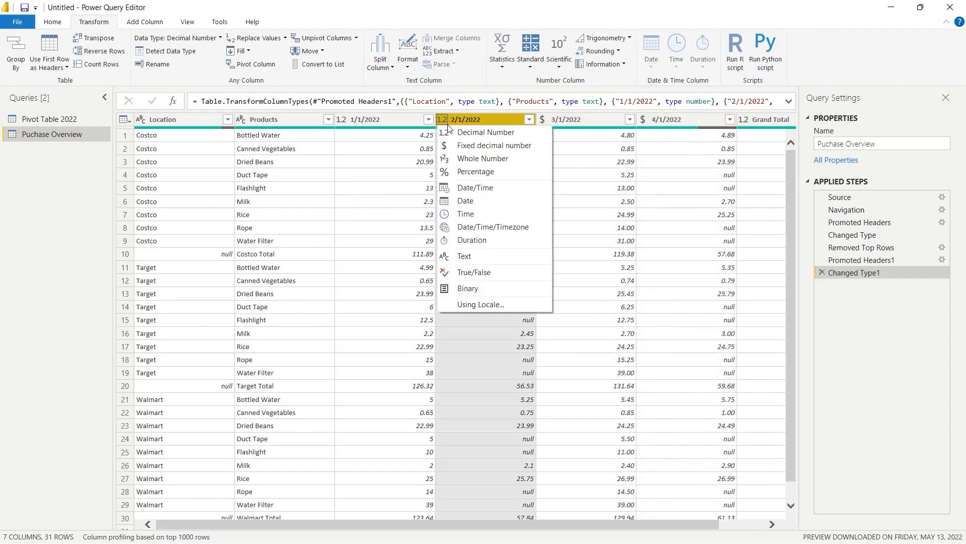
pyautogui.click(461, 147)
pyautogui.click(463, 304)
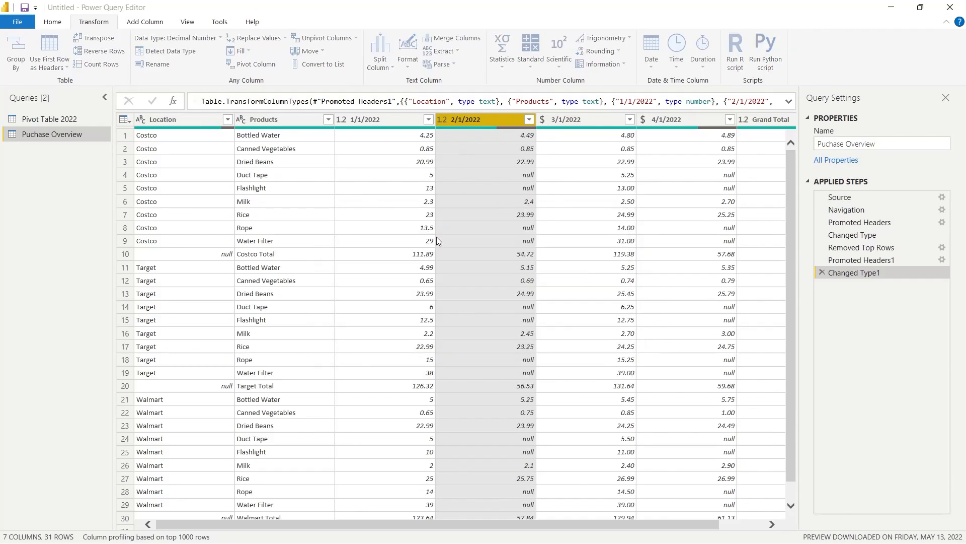
pyautogui.click(340, 119)
pyautogui.click(370, 147)
pyautogui.click(461, 308)
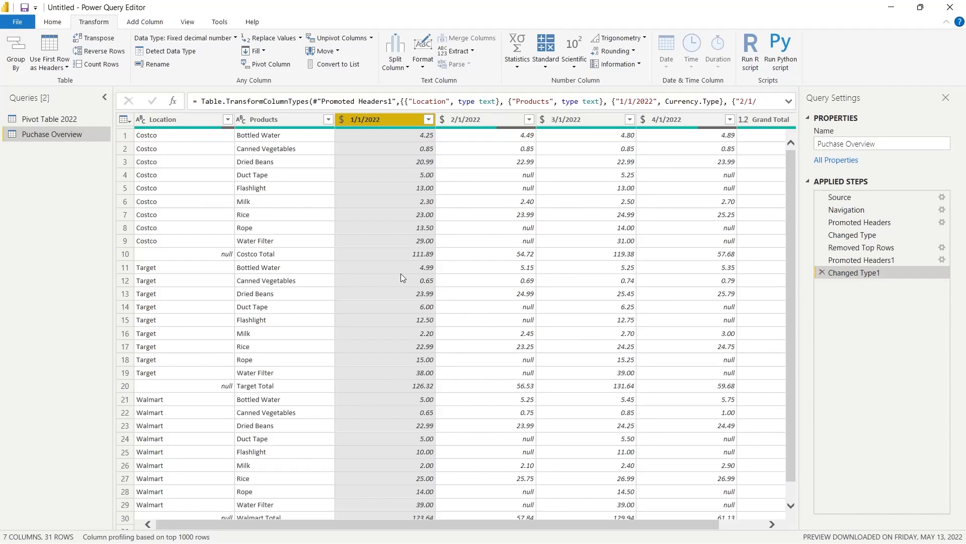
# - Review the store and grand total rows, and filter out the rows with an empty Location
pyautogui.click(128, 252)
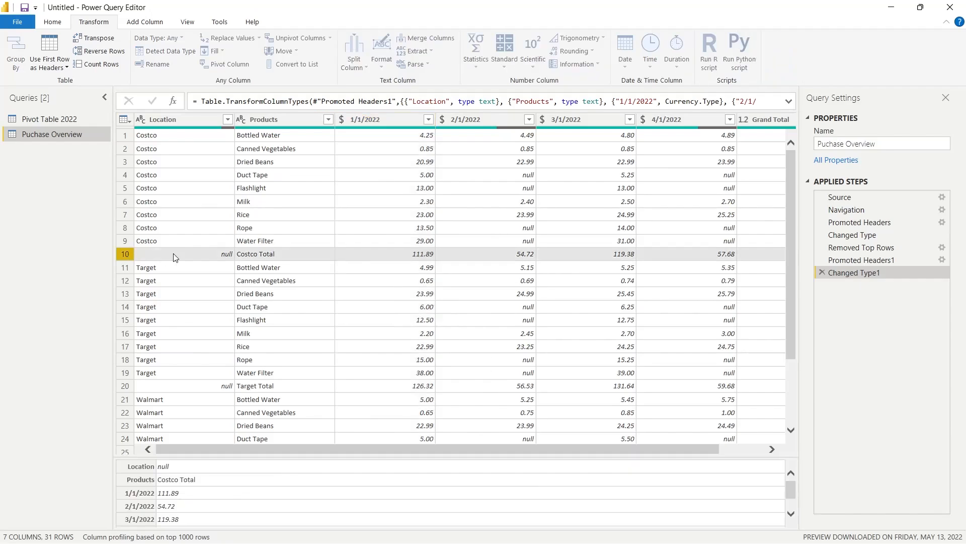
pyautogui.scroll(-3, 276, 252)
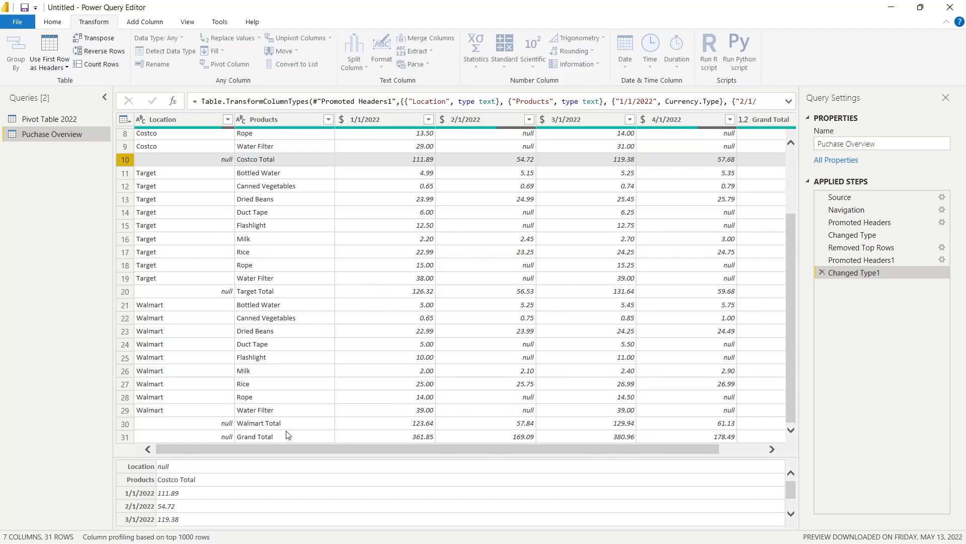
pyautogui.scroll(3, 220, 291)
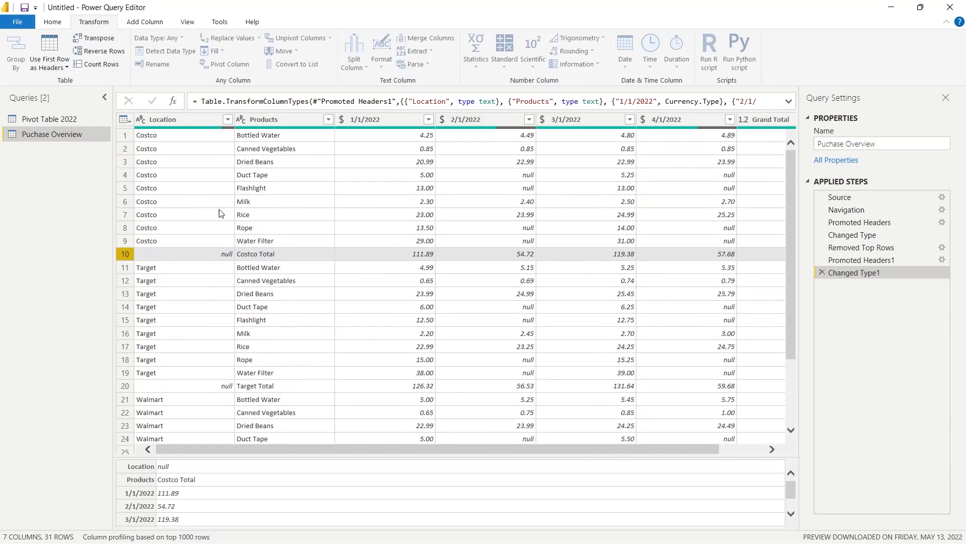
pyautogui.click(228, 120)
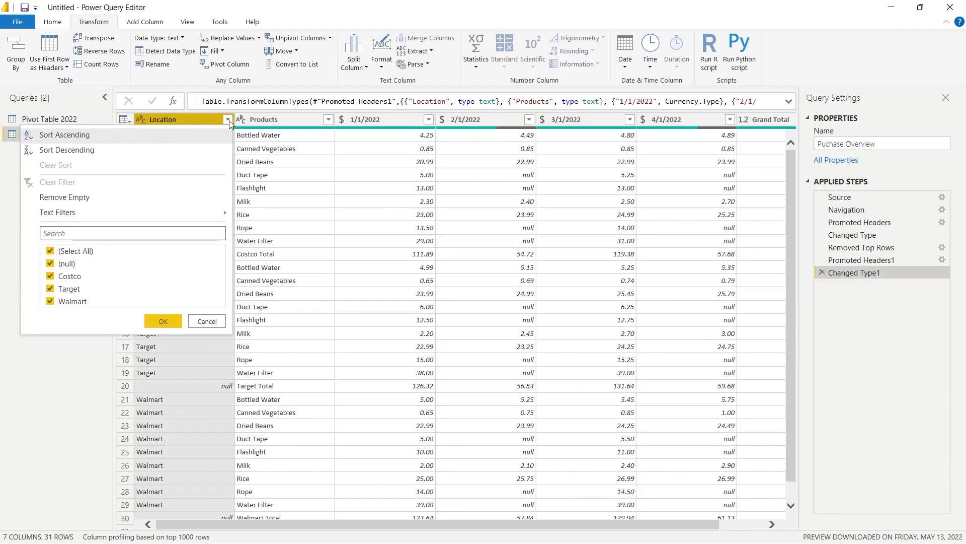
pyautogui.click(172, 202)
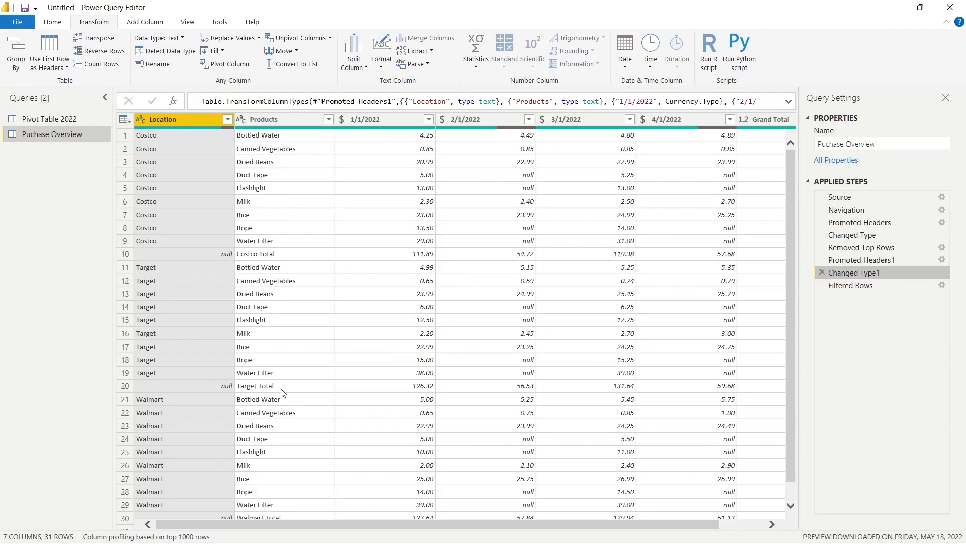
# - Insert a filter after the Changed Type1 step that keeps only rows whose Products value does not contain "Total"
pyautogui.click(328, 119)
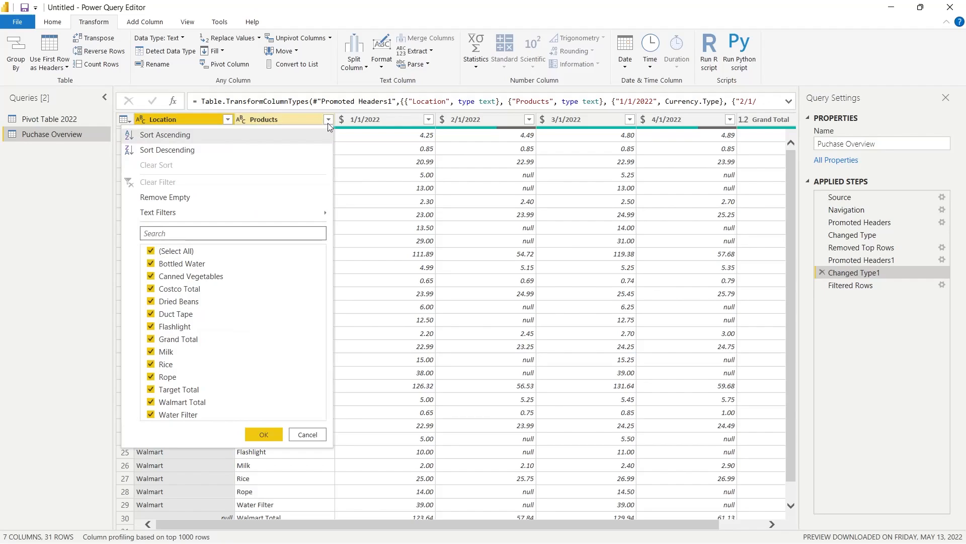
pyautogui.moveTo(298, 214)
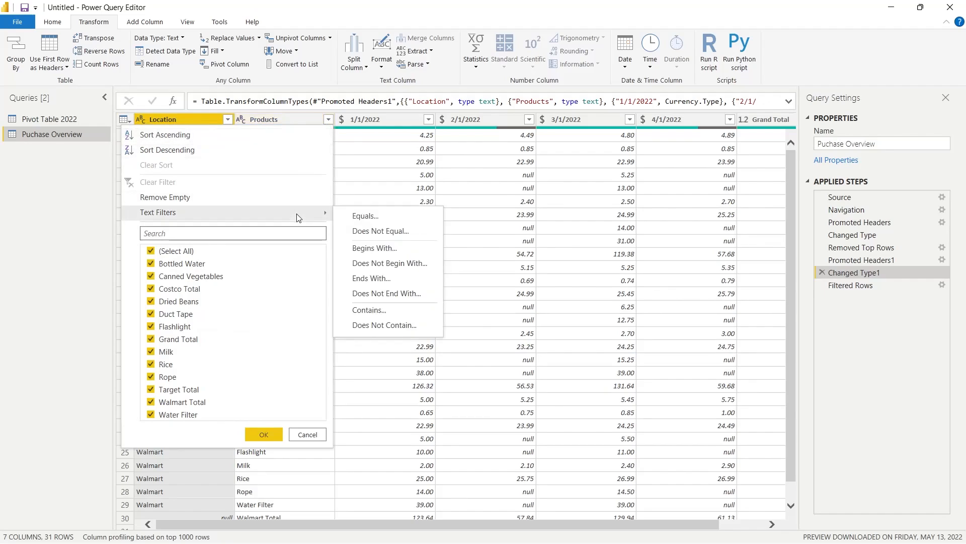
pyautogui.click(386, 326)
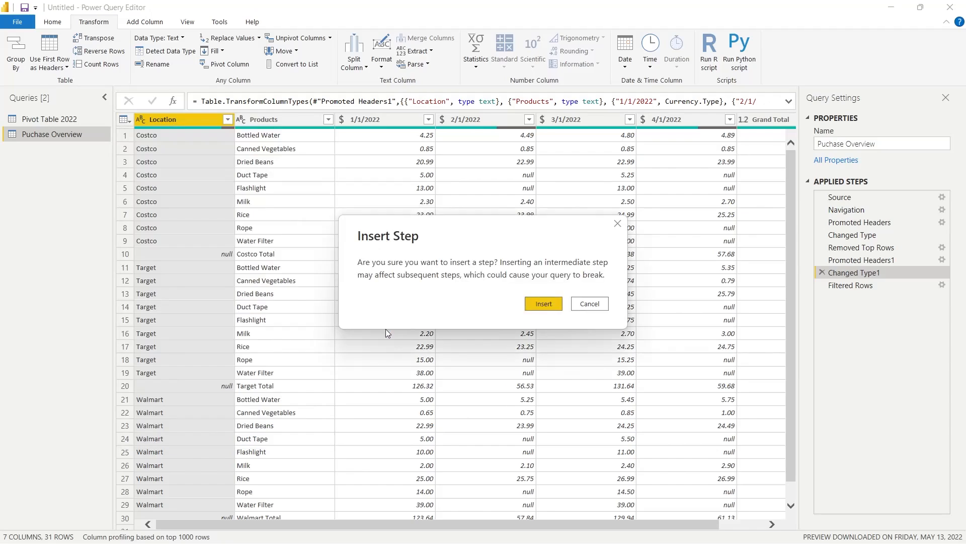
pyautogui.click(537, 302)
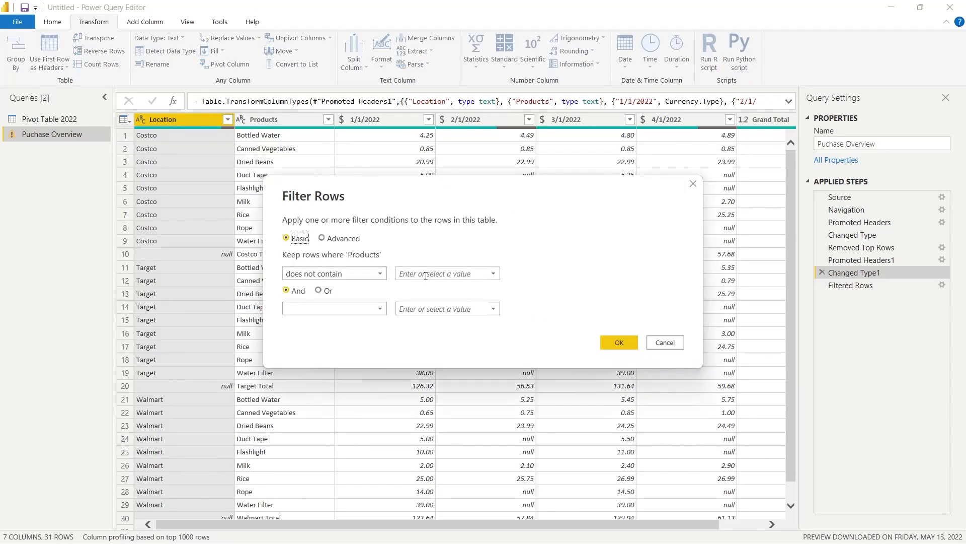
pyautogui.click(426, 274)
pyautogui.write('Total')
pyautogui.click(618, 341)
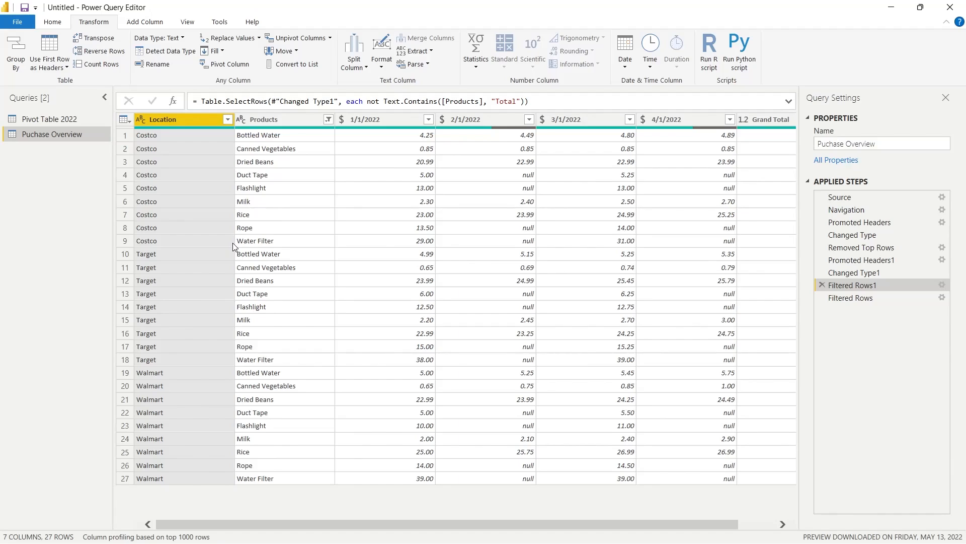
# - Remove the Grand Total column after the Filtered Rows1 step, and move the Removed Columns step below Filtered Rows
pyautogui.press('Delete')
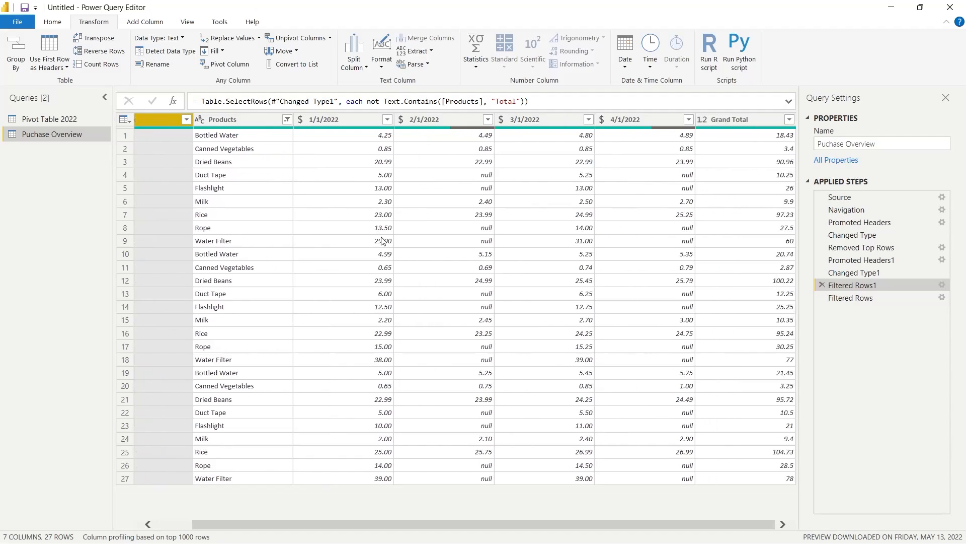
pyautogui.click(756, 120)
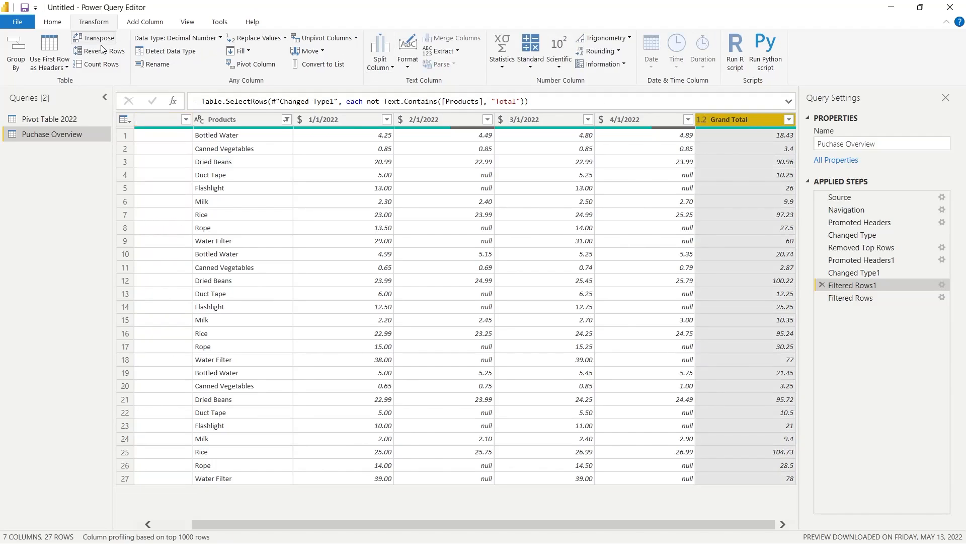
pyautogui.click(53, 22)
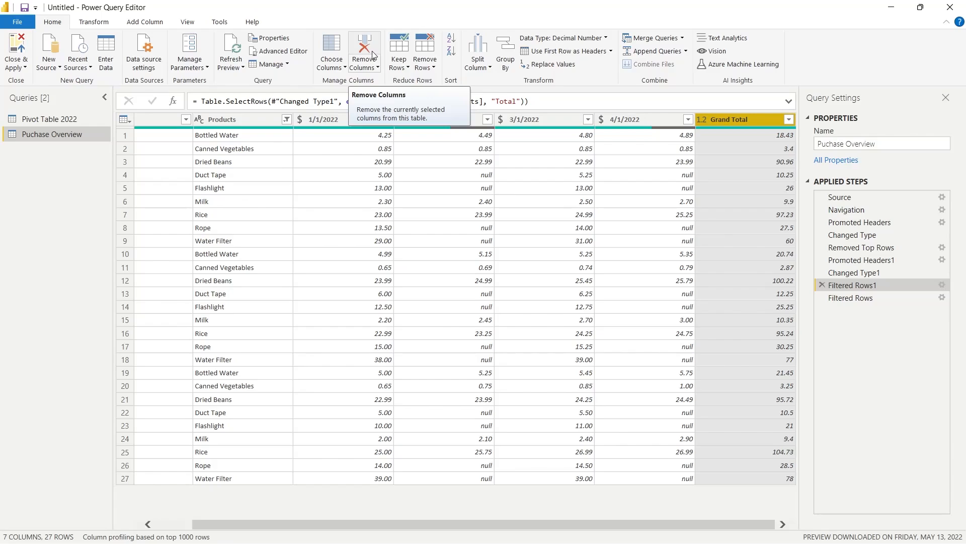
pyautogui.click(374, 56)
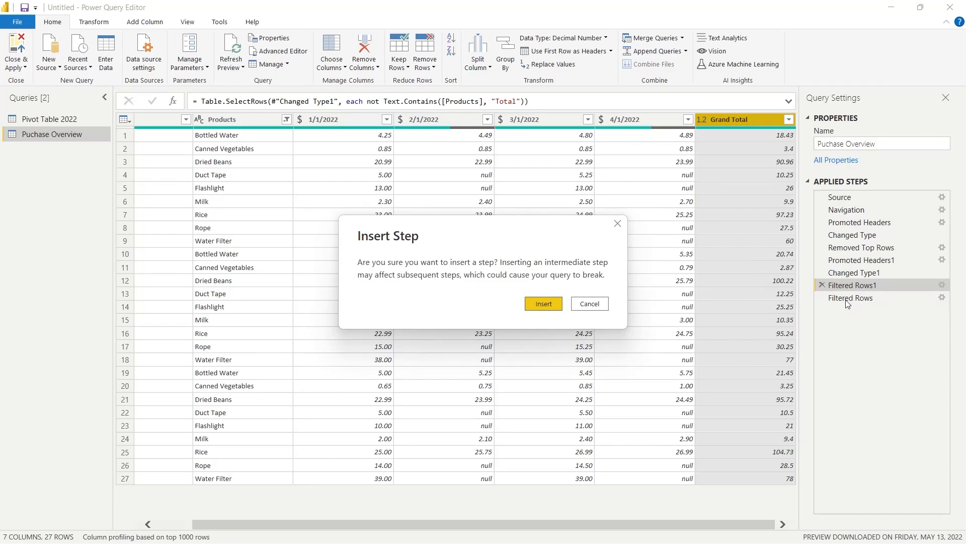
pyautogui.click(542, 305)
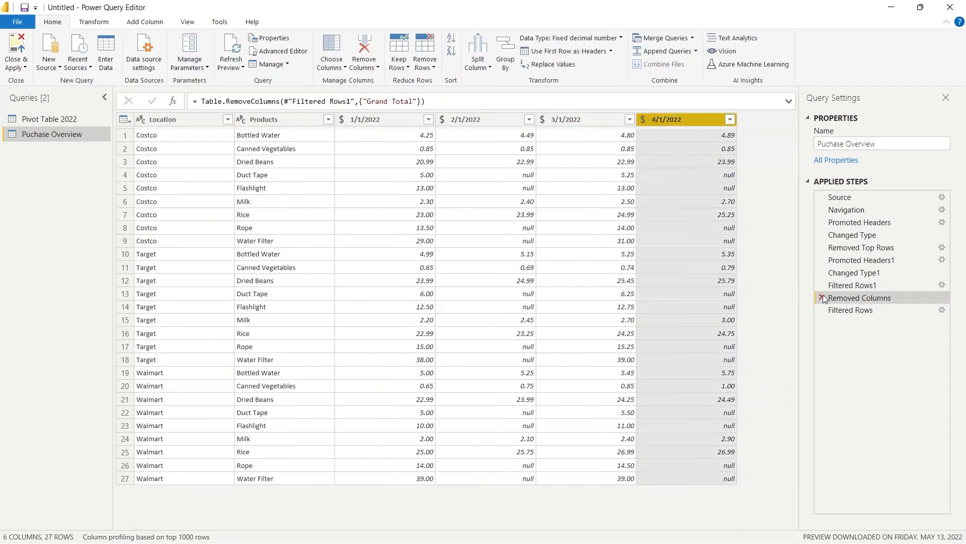
pyautogui.moveTo(823, 298); pyautogui.dragTo(844, 317)
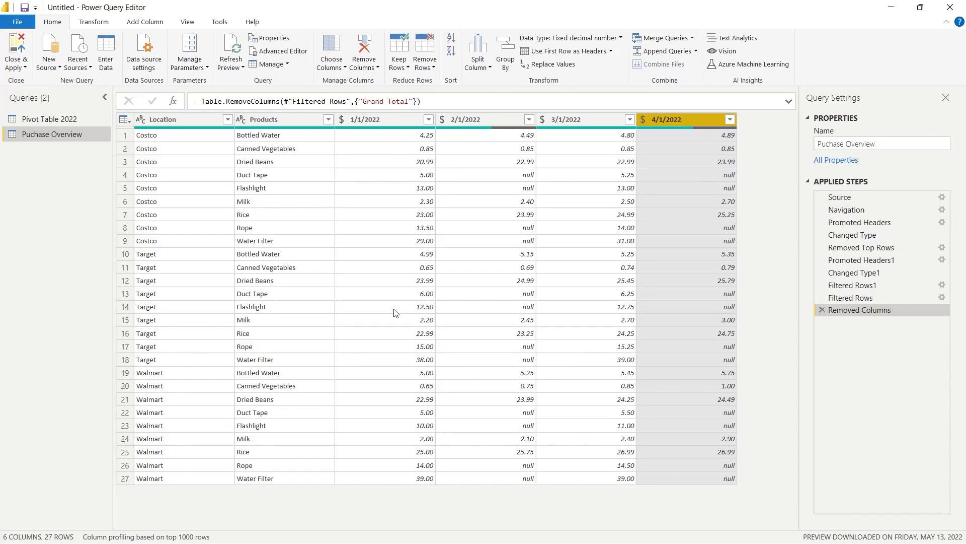
# - Unpivot the four date columns from 1/1/2022 through 4/1/2022 into attribute-value pairs
pyautogui.click(408, 121)
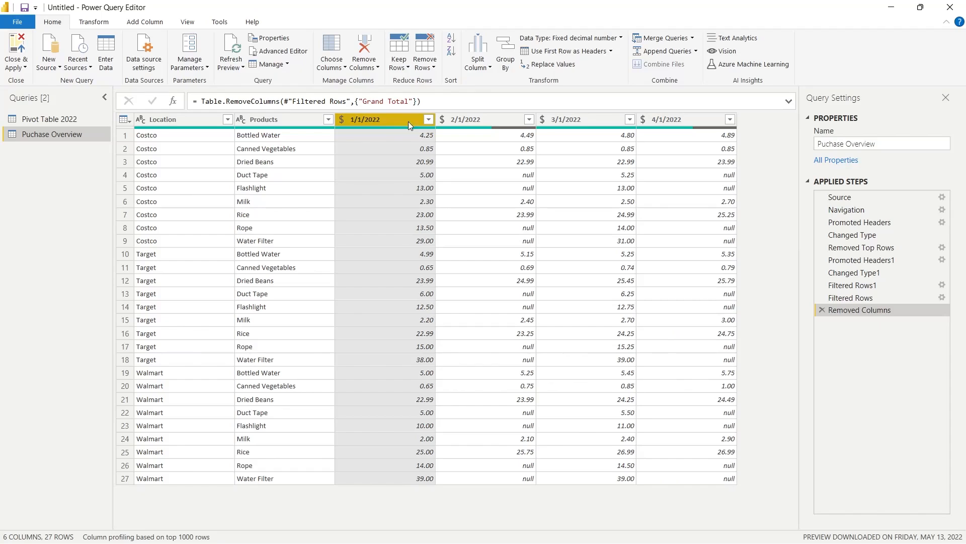
pyautogui.keyDown('shift'); pyautogui.click(700, 118); pyautogui.keyUp('shift')
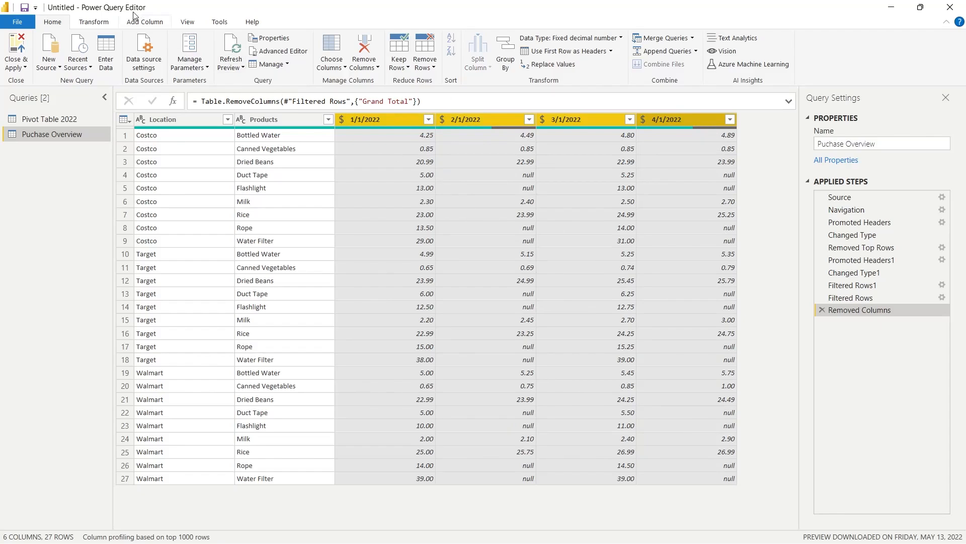
pyautogui.click(99, 25)
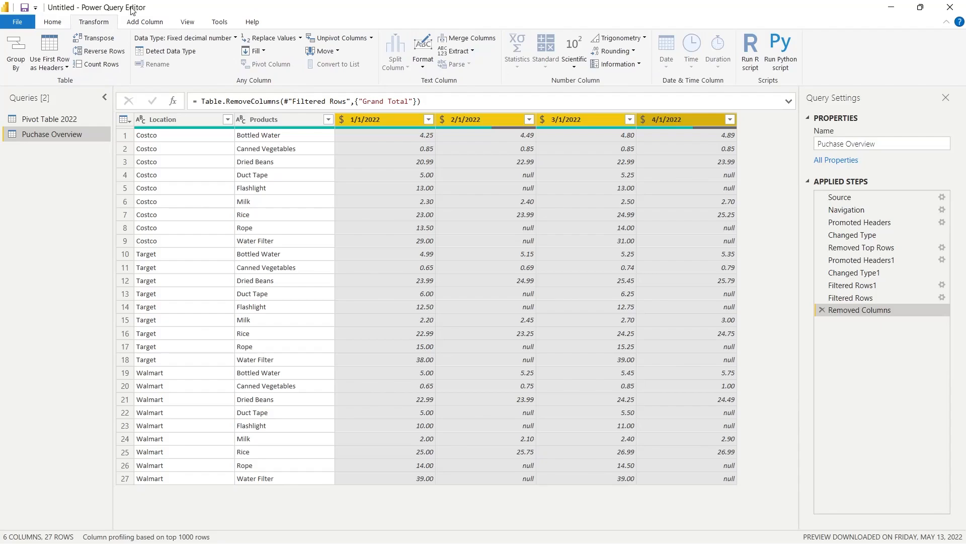
pyautogui.click(355, 41)
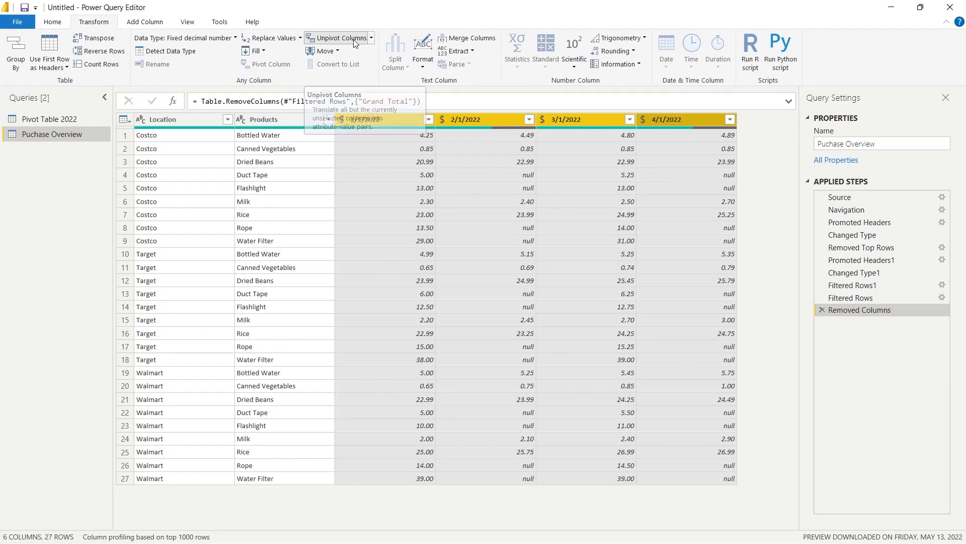
# - Switch to the Excel workbook and compare its Puchase Overview sheet with the Purchase Tracker sheet's layout
pyautogui.click(200, 121)
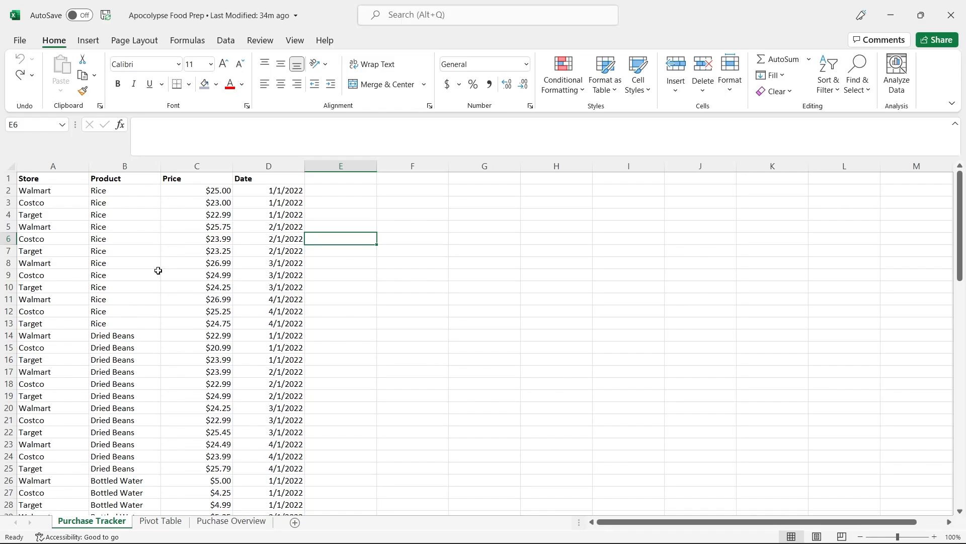
pyautogui.click(231, 521)
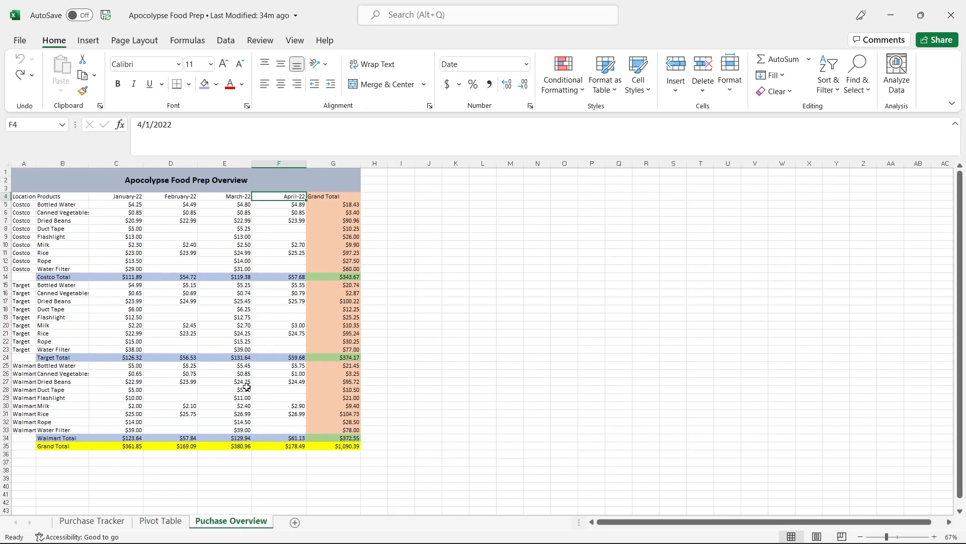
pyautogui.click(101, 523)
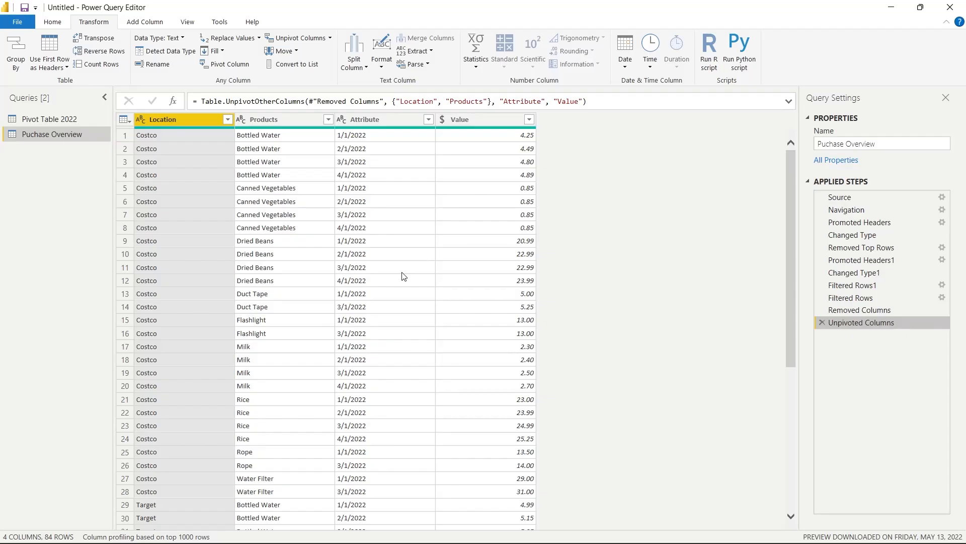
# - In the Puchase Overview query, set the Attribute column's data type to Date and rename the Value column to Product_Cost
pyautogui.click(342, 120)
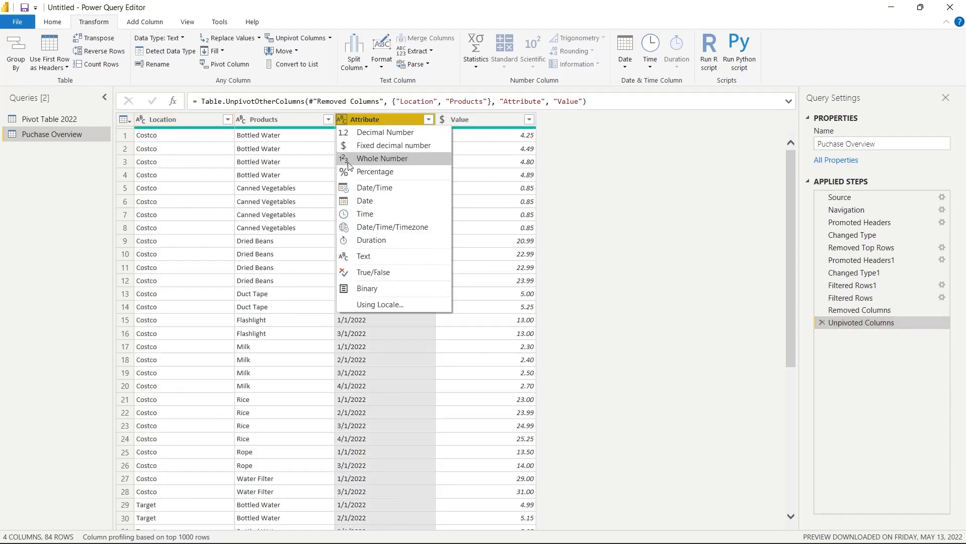
pyautogui.click(364, 200)
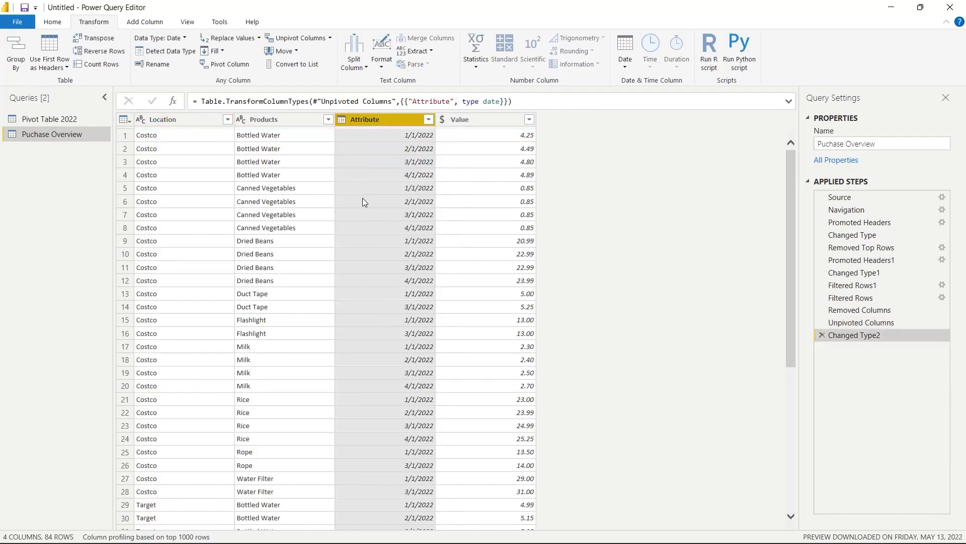
pyautogui.click(465, 120)
pyautogui.doubleClick(466, 121)
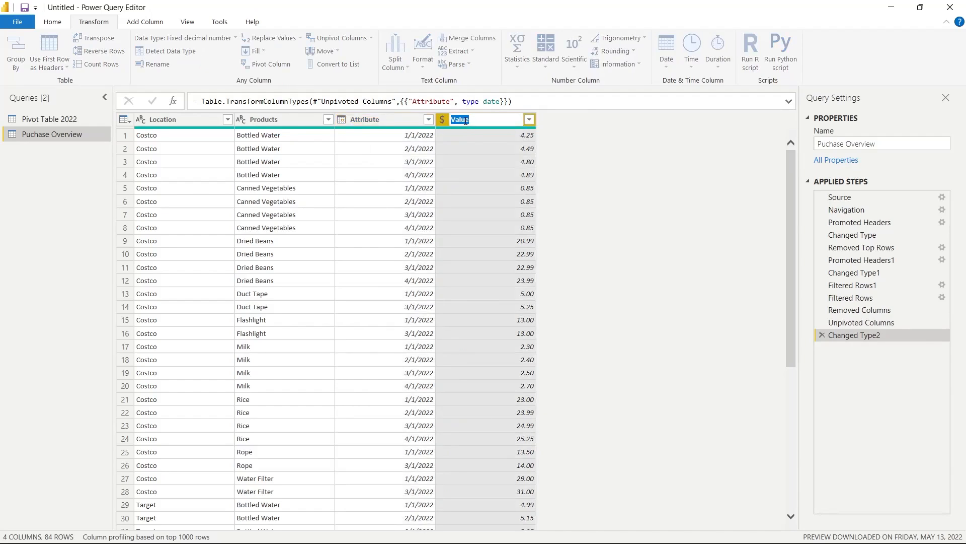
pyautogui.click(476, 121)
pyautogui.write('($)')
pyautogui.press('BackSpace')
pyautogui.press('BackSpace')
pyautogui.press('BackSpace')
pyautogui.press('BackSpace')
pyautogui.press('BackSpace')
pyautogui.press('BackSpace')
pyautogui.press('BackSpace')
pyautogui.press('BackSpace')
pyautogui.press('BackSpace')
pyautogui.write('Pri')
pyautogui.press('BackSpace')
pyautogui.write('oduct_Cost')
pyautogui.press('Return')
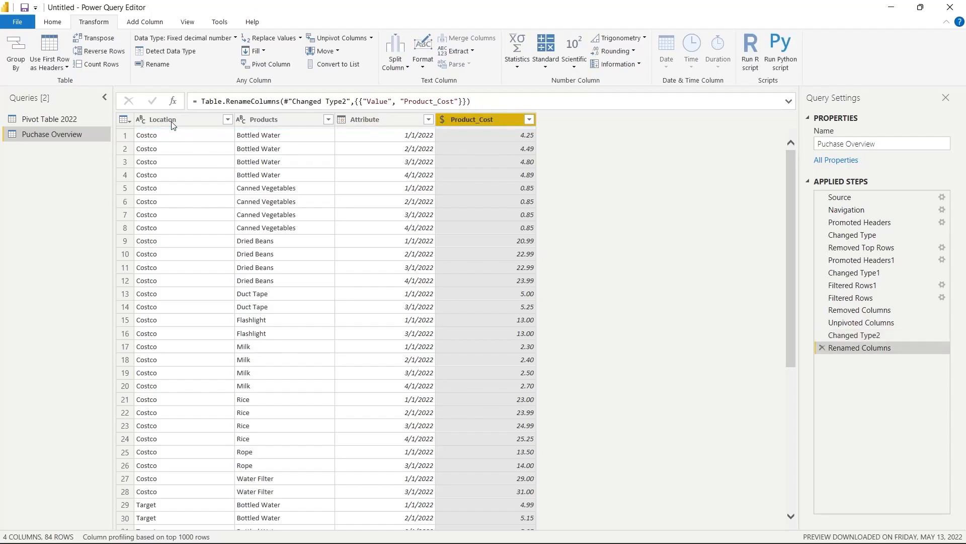
# - Rename the Location column to Store
pyautogui.doubleClick(172, 121)
pyautogui.write('Sto')
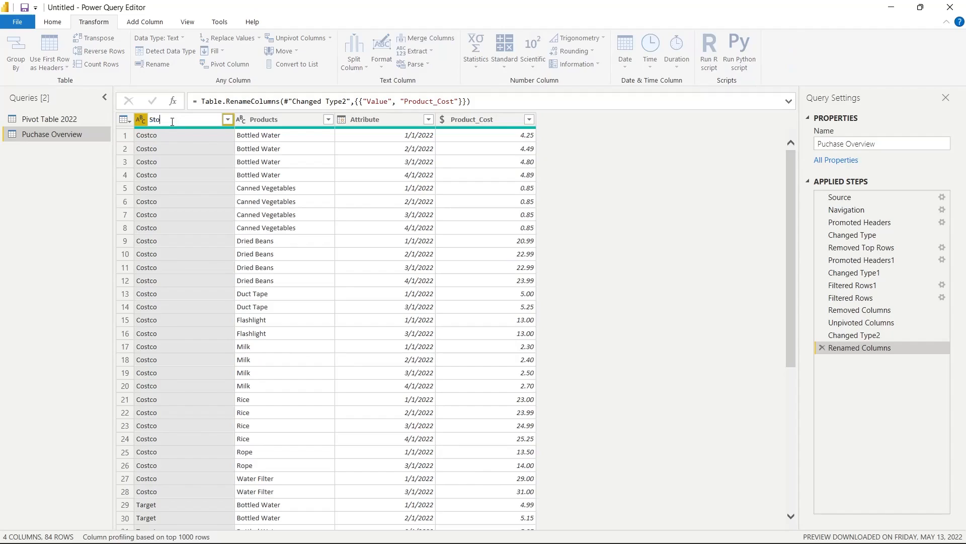
pyautogui.write('re')
pyautogui.click(382, 267)
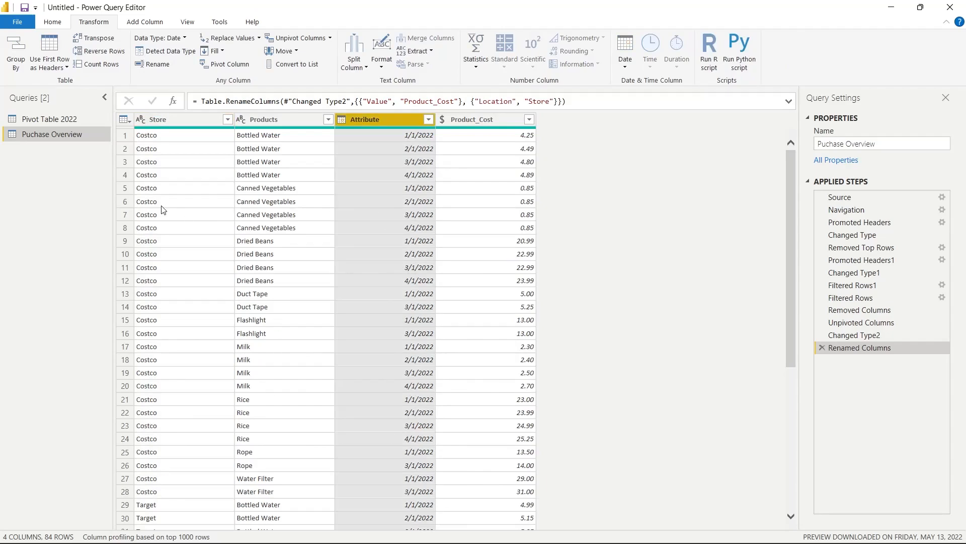
# - Open the Pivot Table 2022 query and promote its Row Labels row to column headers
pyautogui.click(71, 124)
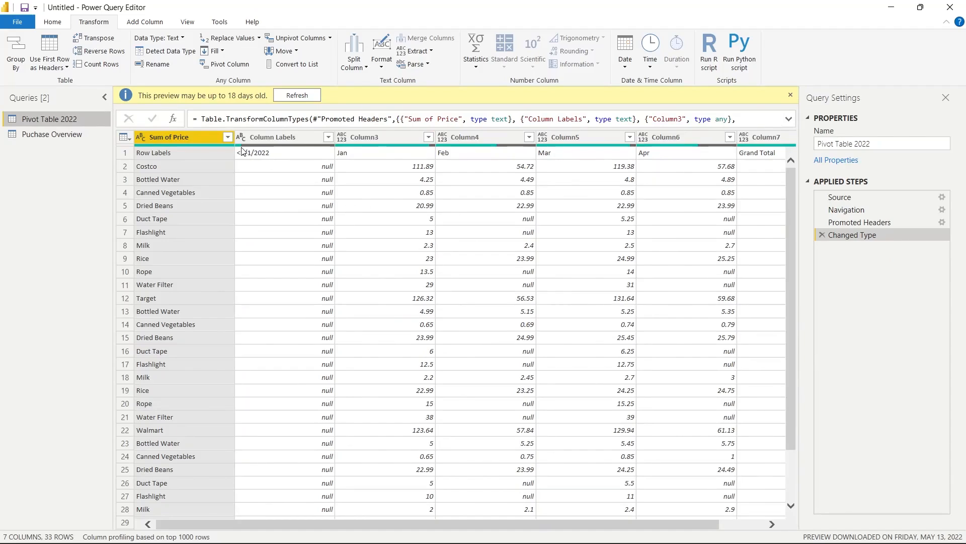
pyautogui.click(126, 157)
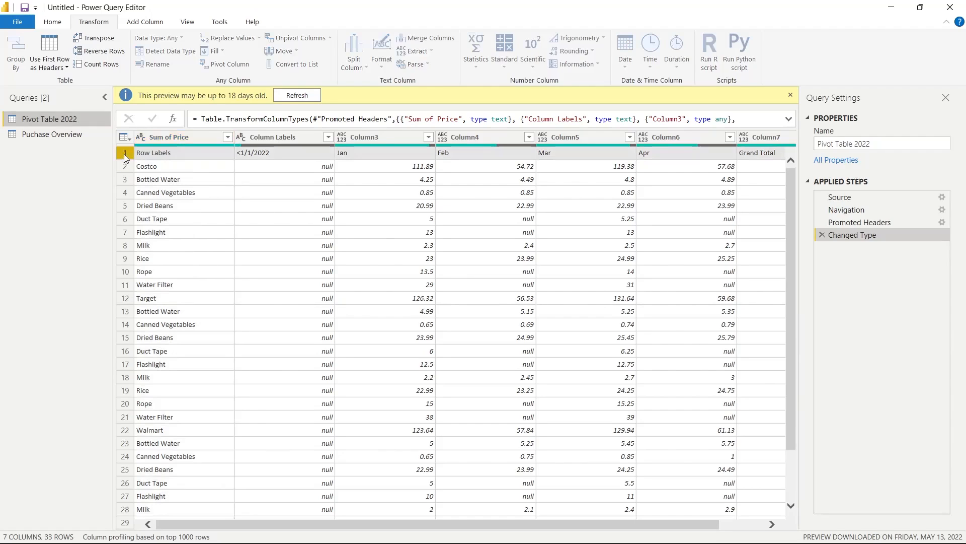
pyautogui.click(52, 21)
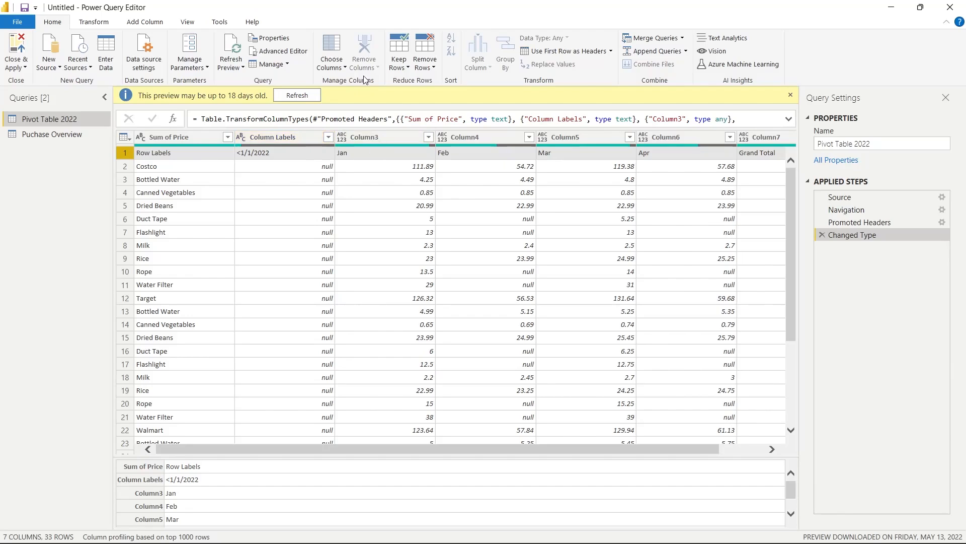
pyautogui.click(93, 24)
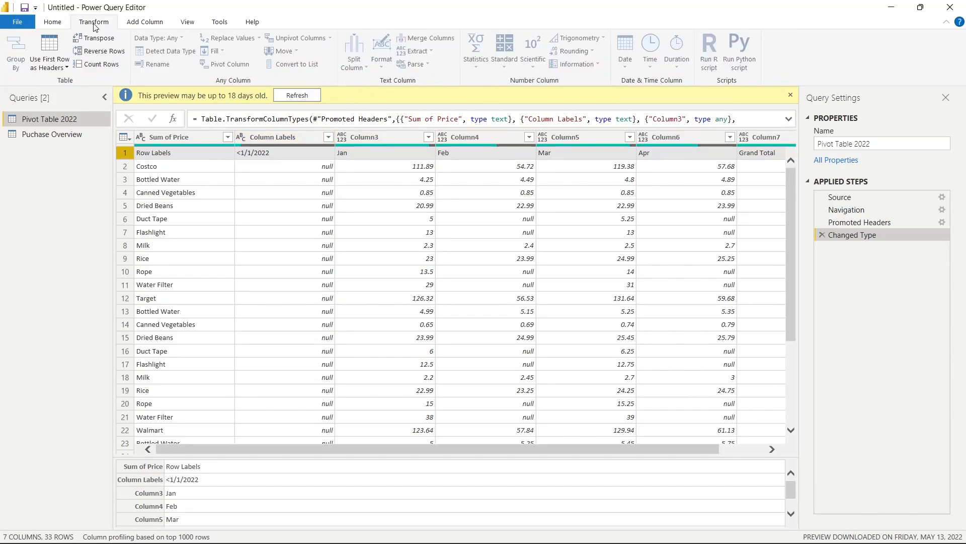
pyautogui.click(56, 48)
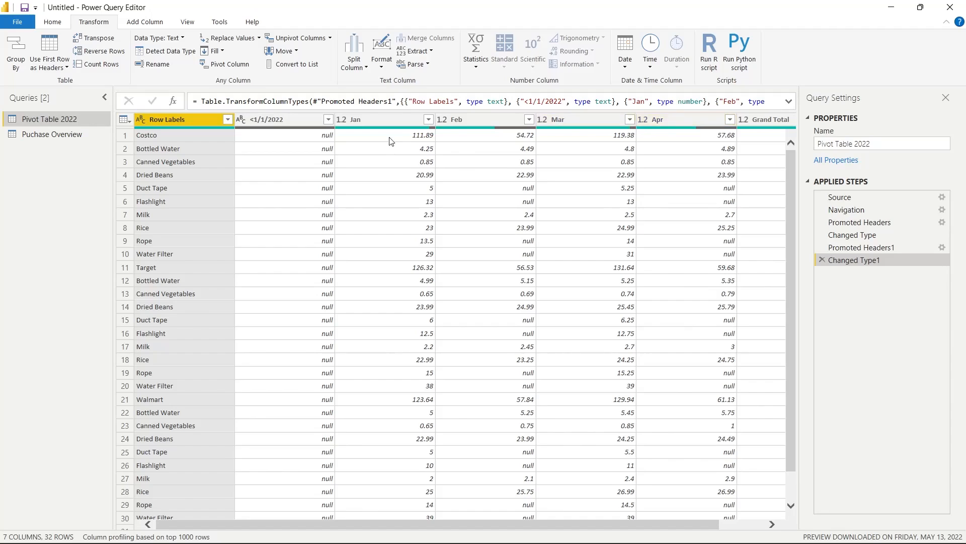
# - Unpivot the Jan, Feb, Mar and Apr columns of the Pivot Table 2022 query
pyautogui.click(402, 121)
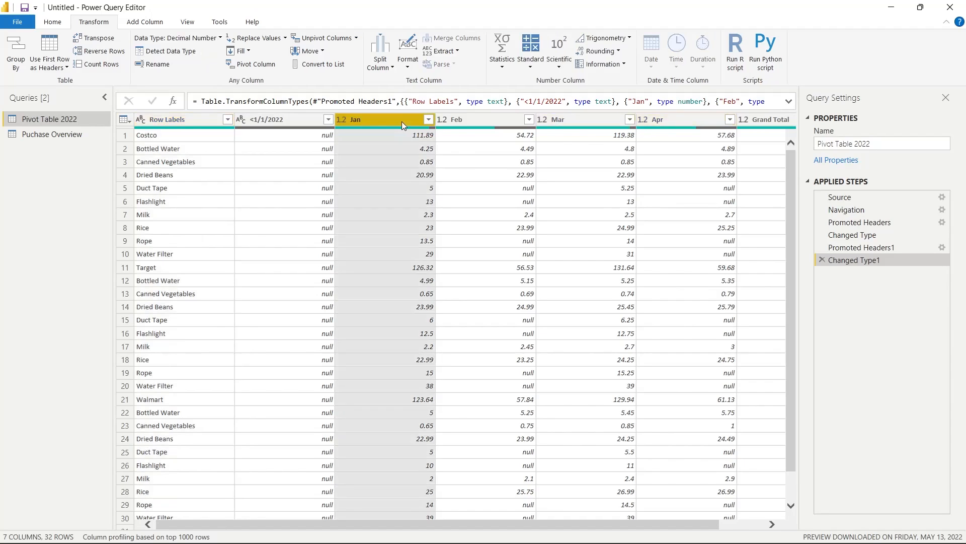
pyautogui.keyDown('shift'); pyautogui.click(694, 119); pyautogui.keyUp('shift')
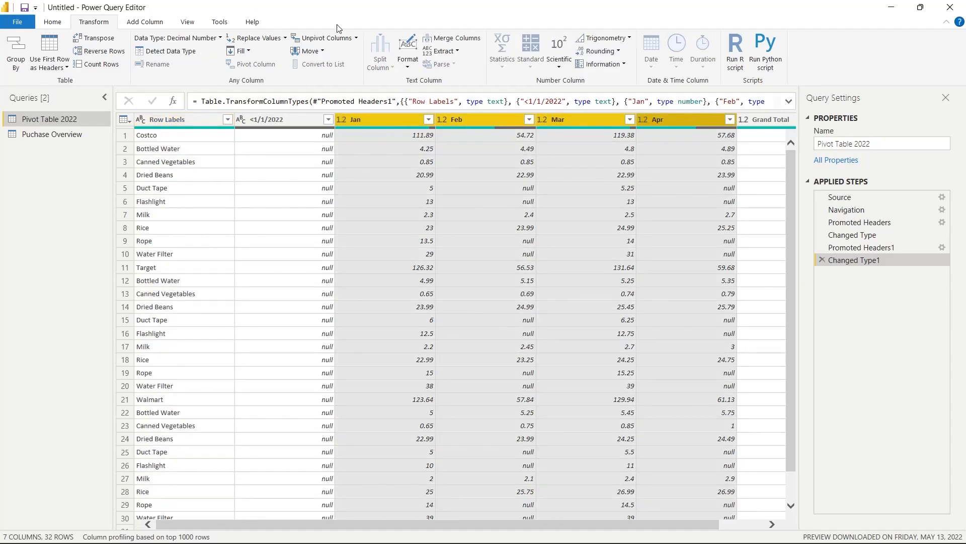
pyautogui.click(325, 38)
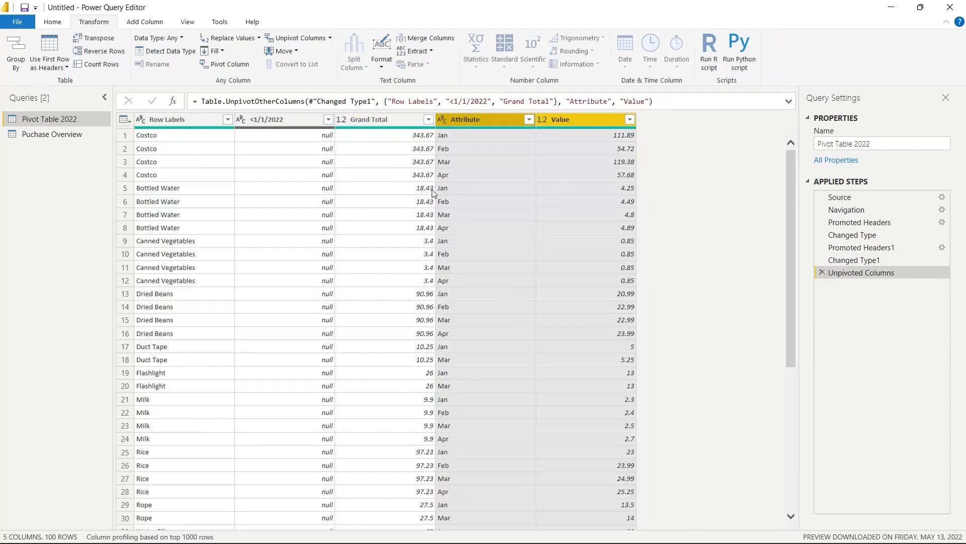
# - Review the unpivoted Attribute and Value columns, and change the Attribute column's data type to Date
pyautogui.click(472, 138)
pyautogui.click(482, 120)
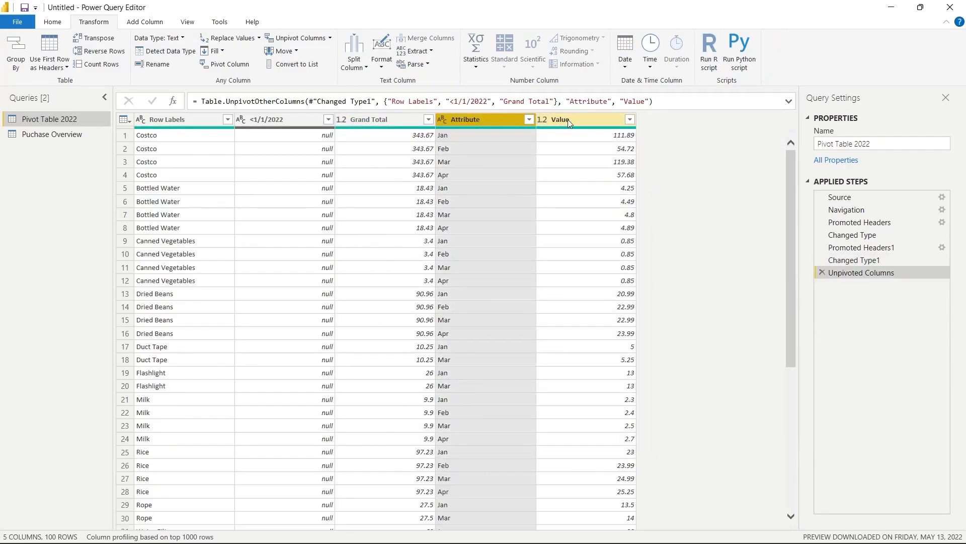
pyautogui.click(570, 120)
pyautogui.click(504, 123)
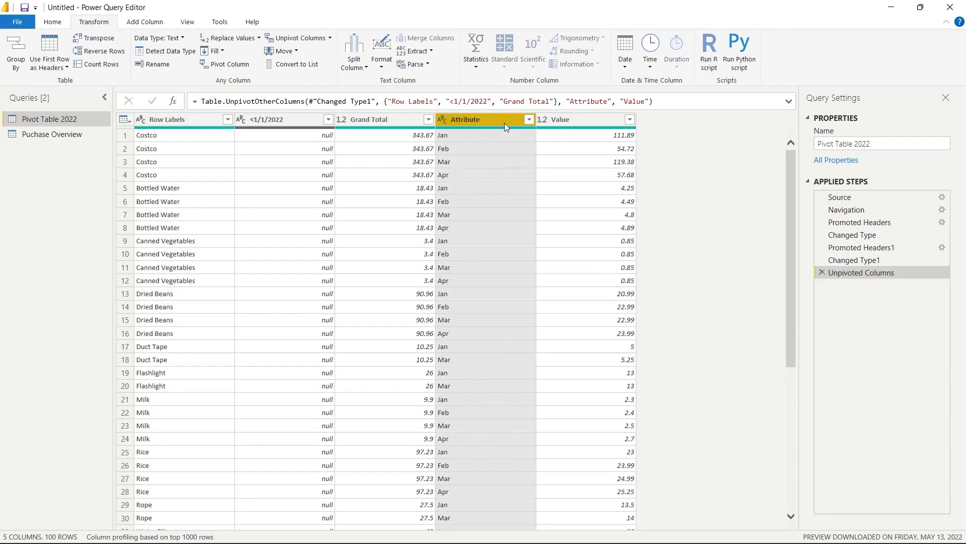
pyautogui.click(474, 138)
pyautogui.click(473, 148)
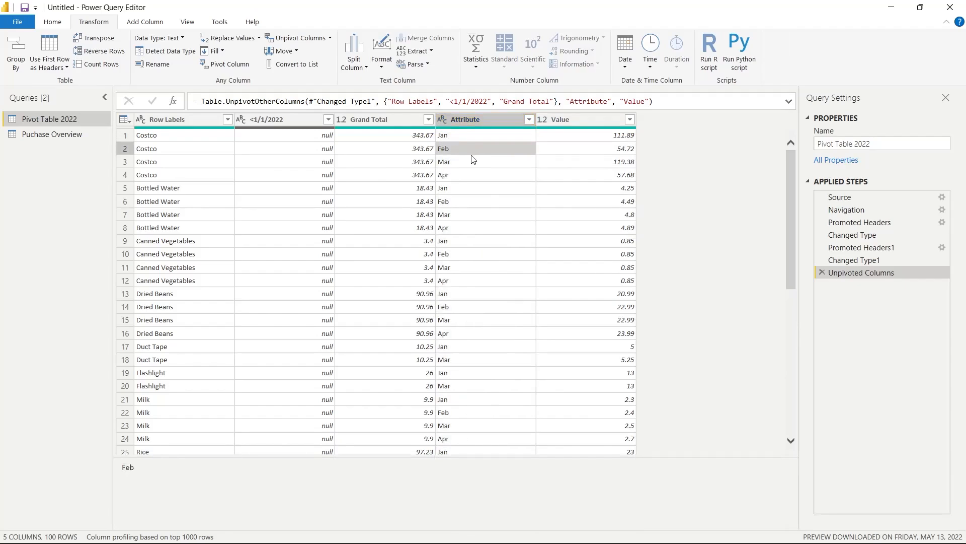
pyautogui.click(442, 119)
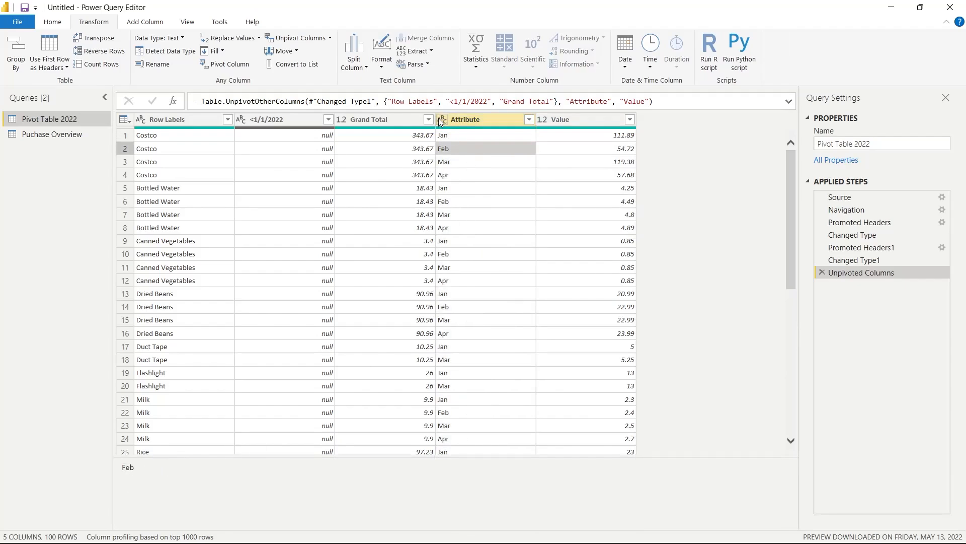
pyautogui.click(487, 201)
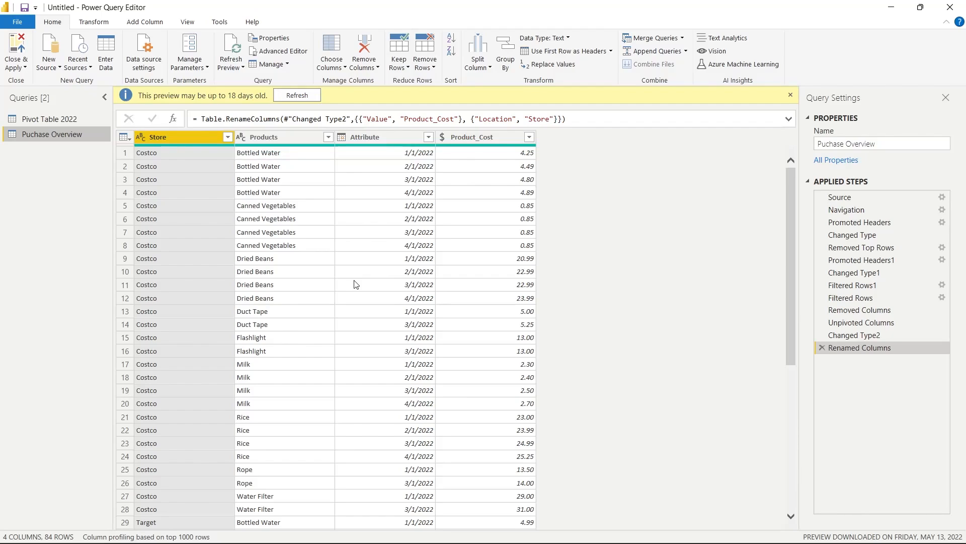
# - Apply the query changes and check the loaded Puchase Overview table in the data view before reopening the Power Query Editor
pyautogui.click(16, 48)
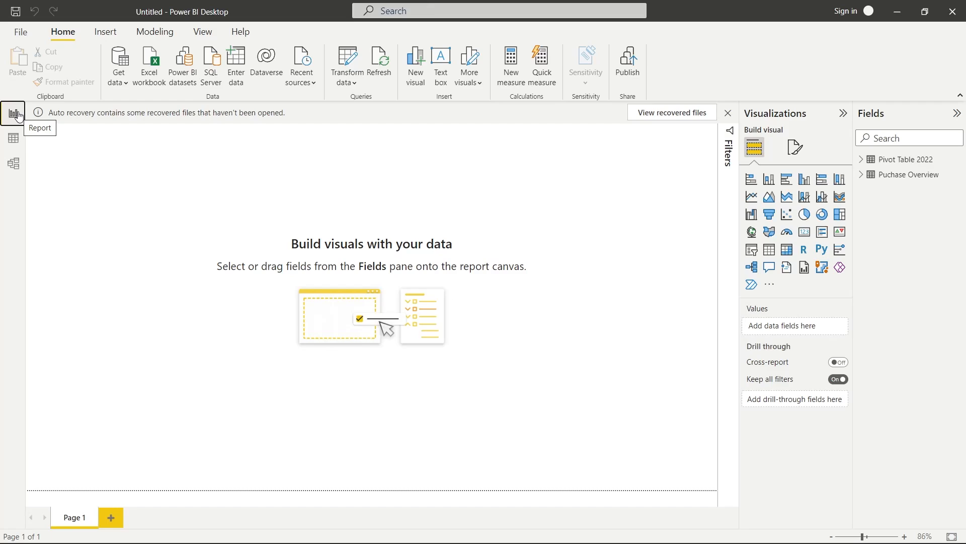
pyautogui.click(18, 139)
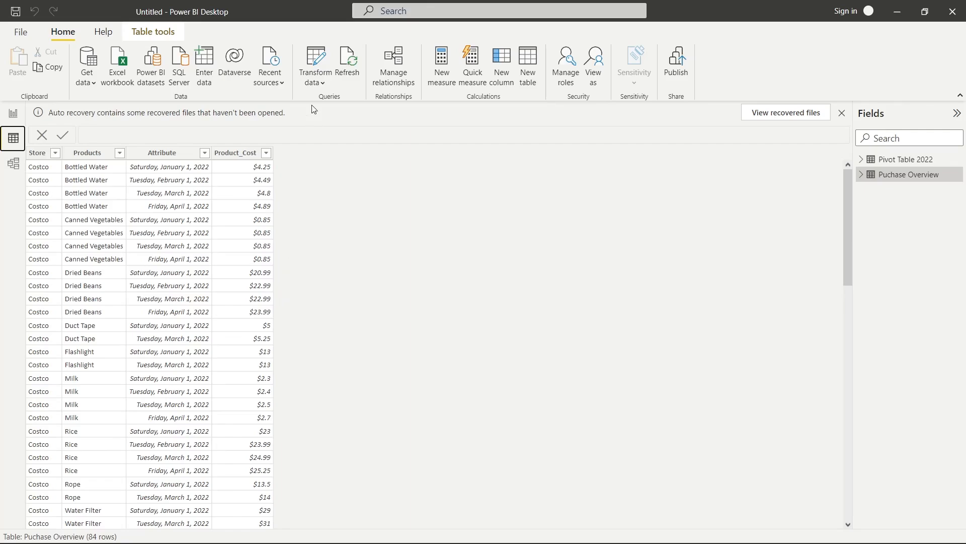
pyautogui.click(316, 61)
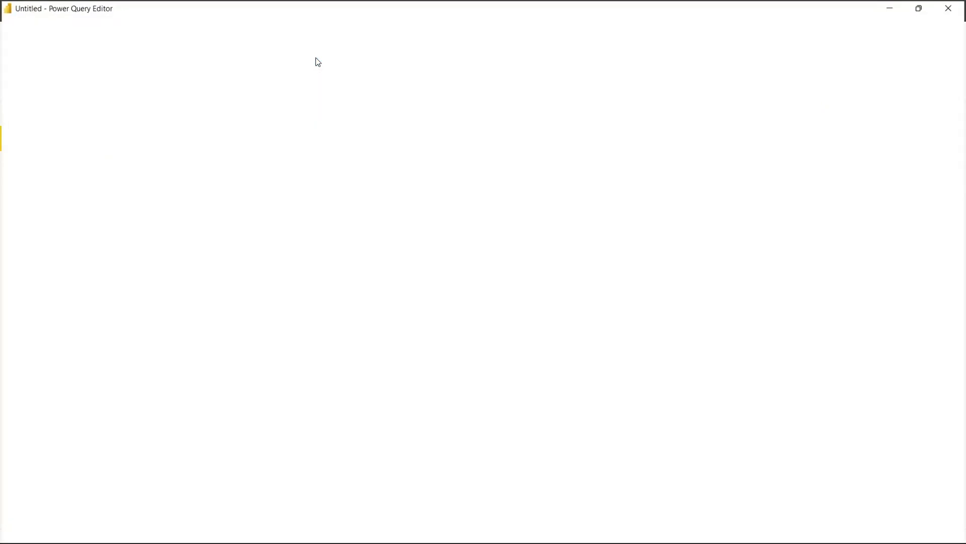